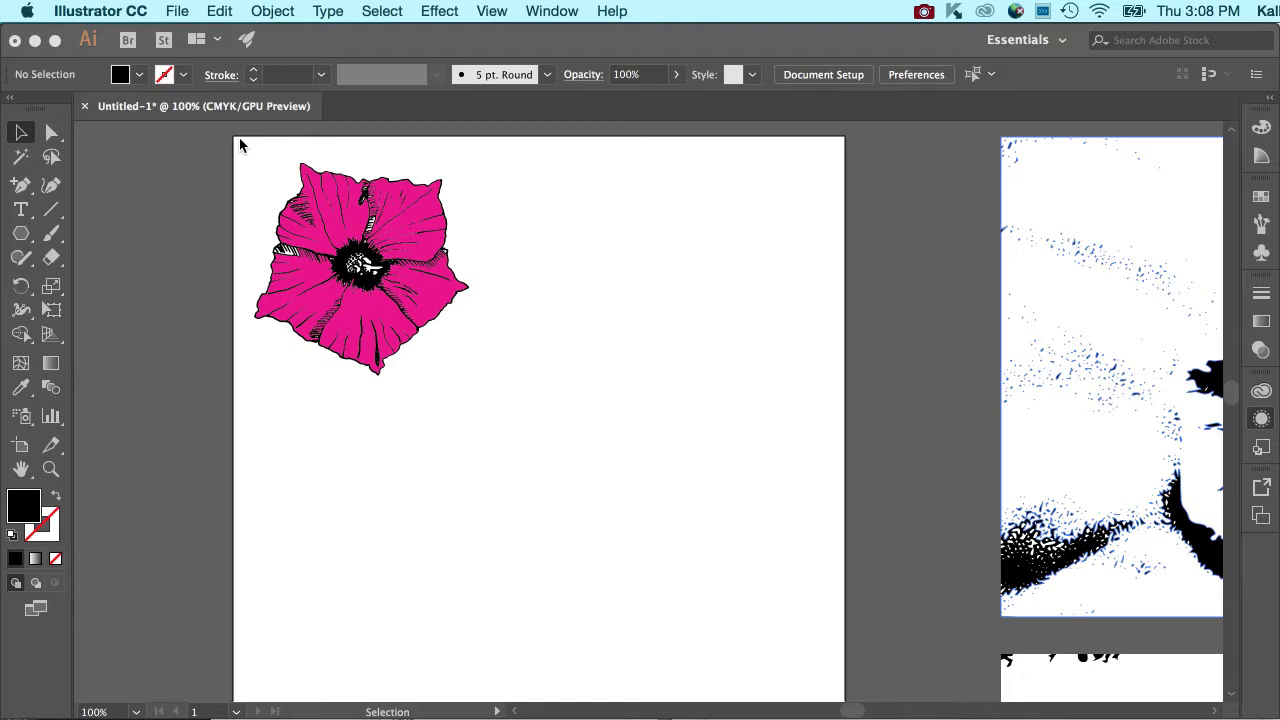
Select the whole flower group near the artboard's upper-left corner and scale it down proportionally to slightly smaller size.
left_click(241, 100)
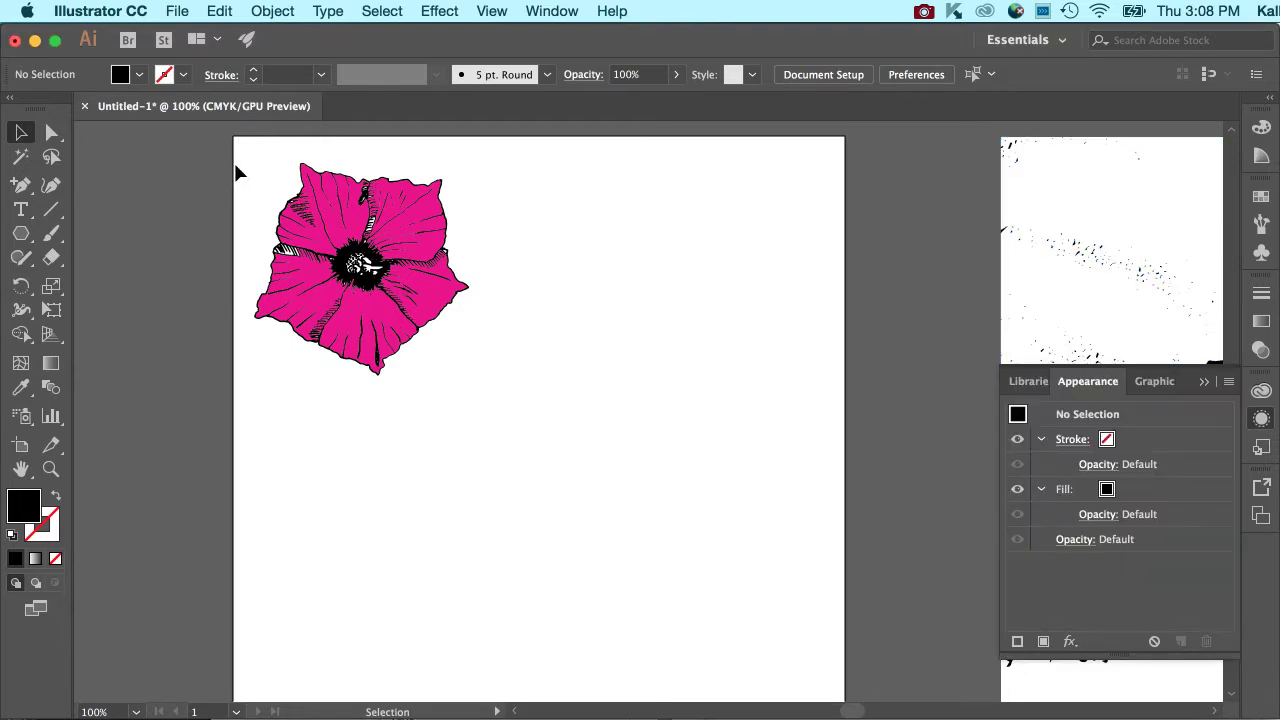
left_click_drag(244, 137, 512, 397)
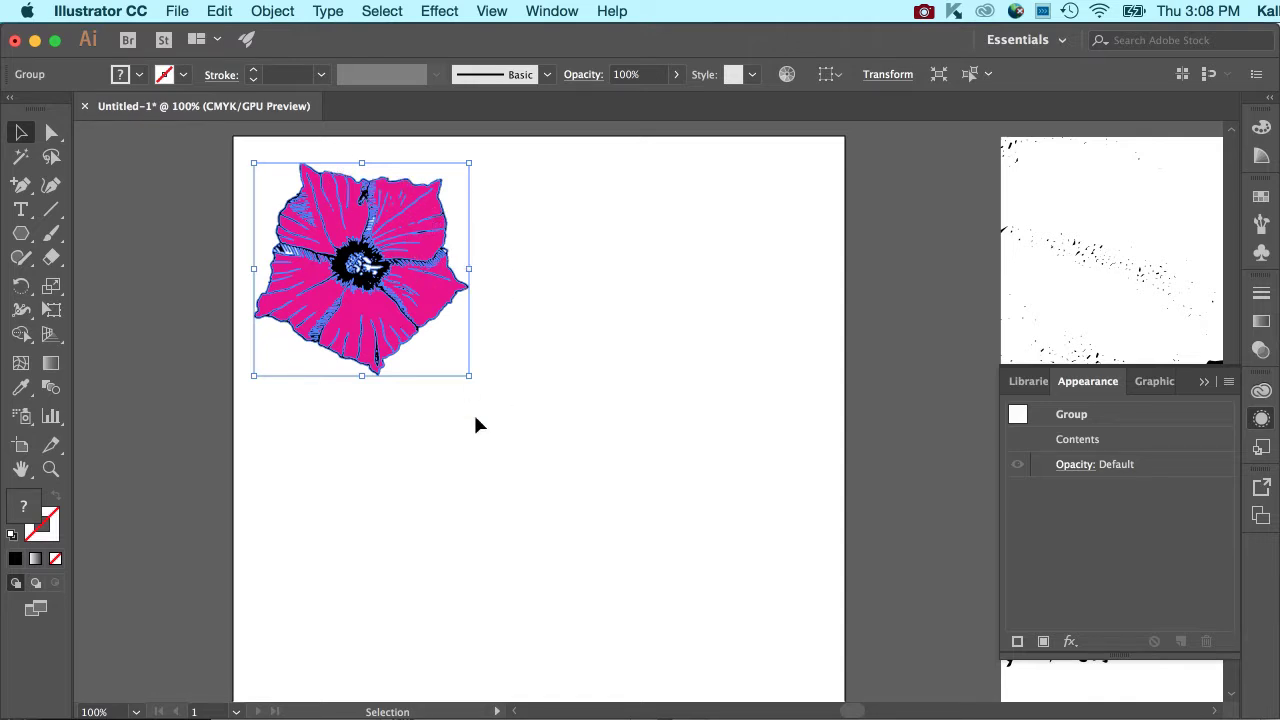
left_click_drag(468, 383, 432, 341)
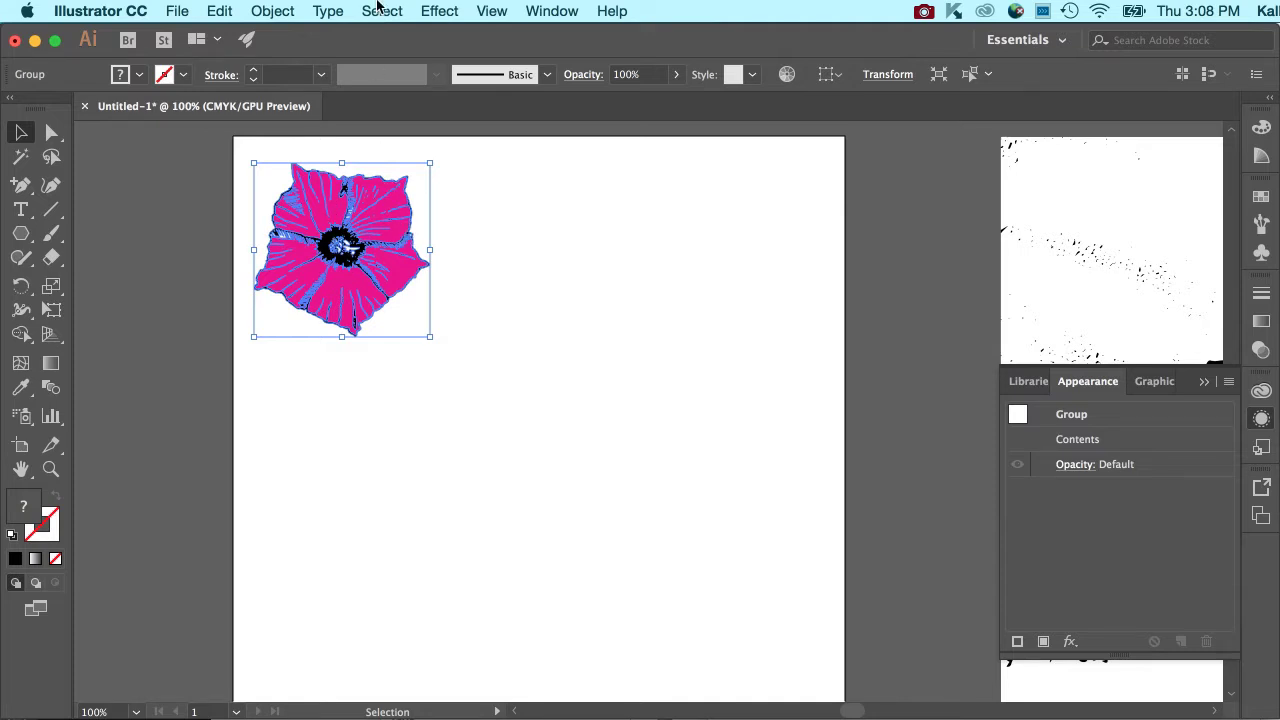
Duplicate the flower twice, placing the two copies so they partly overlap on the right half of the artboard.
left_click(345, 246, "super")
left_click_drag(345, 246, 648, 407)
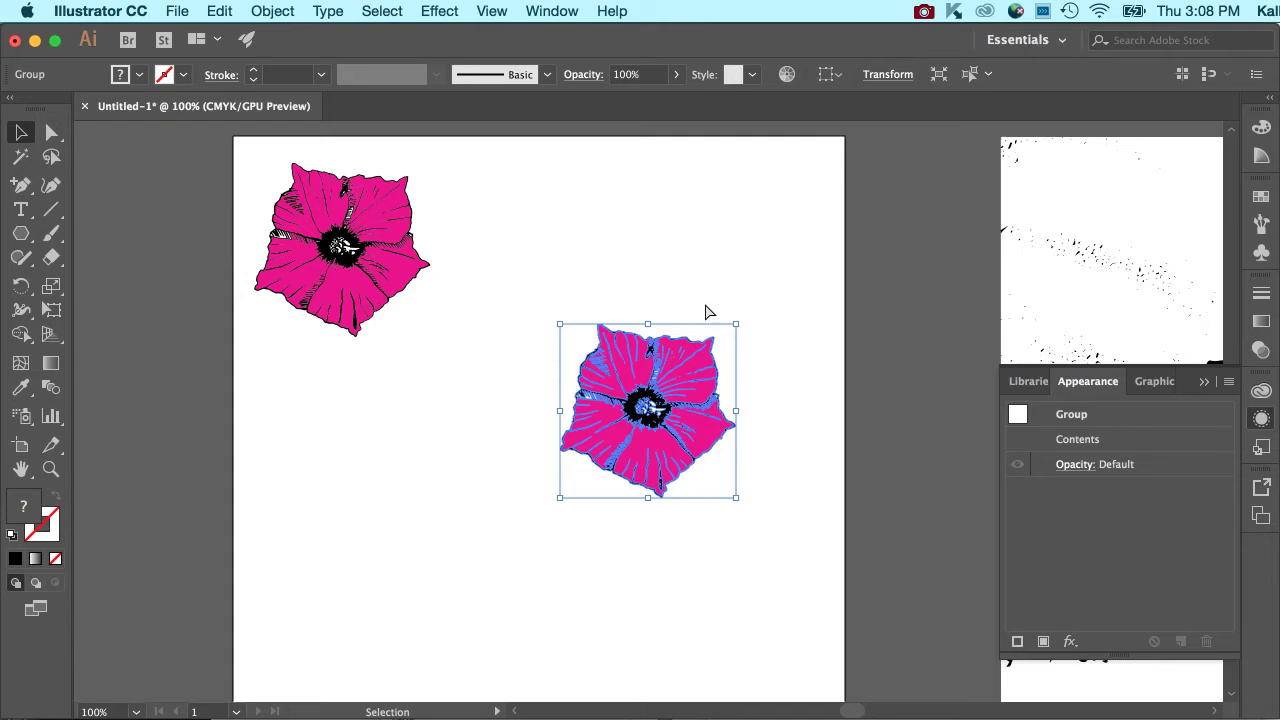
left_click_drag(636, 360, 658, 270)
left_click_drag(693, 319, 740, 324)
left_click(566, 205)
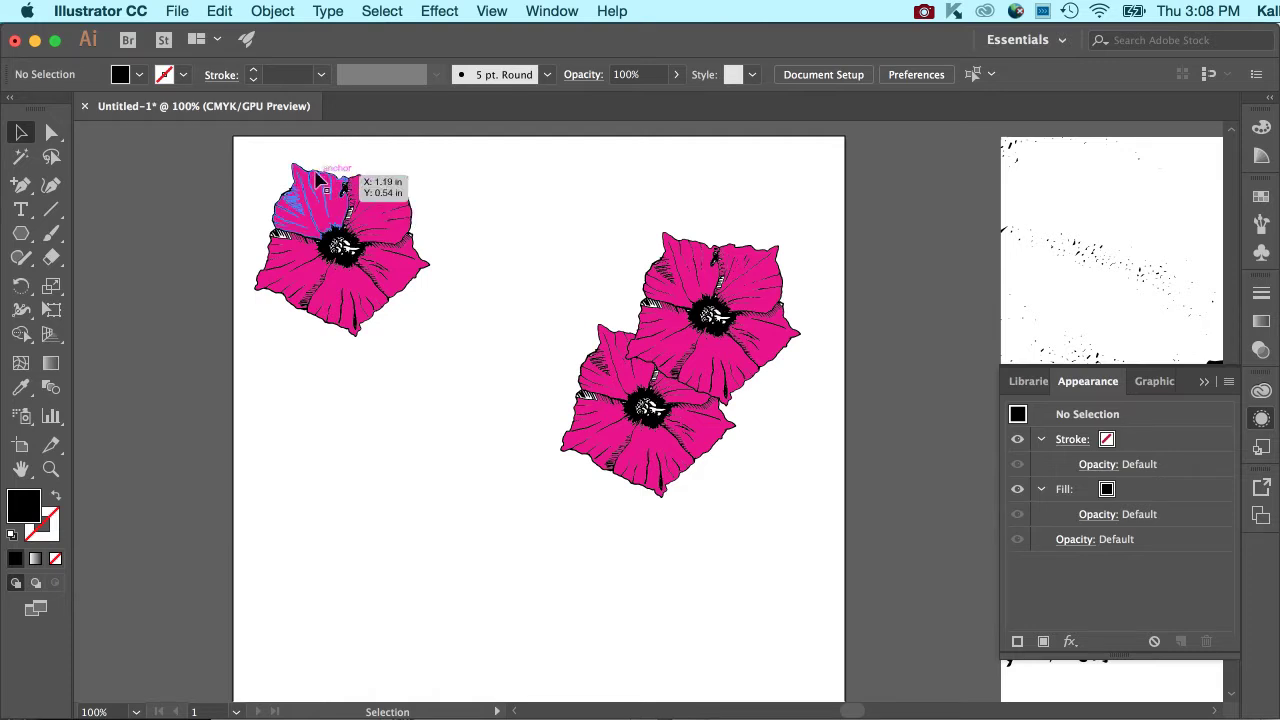
Make a new pattern from the original upper-left flower and name it "flower".
left_click_drag(250, 157, 406, 298)
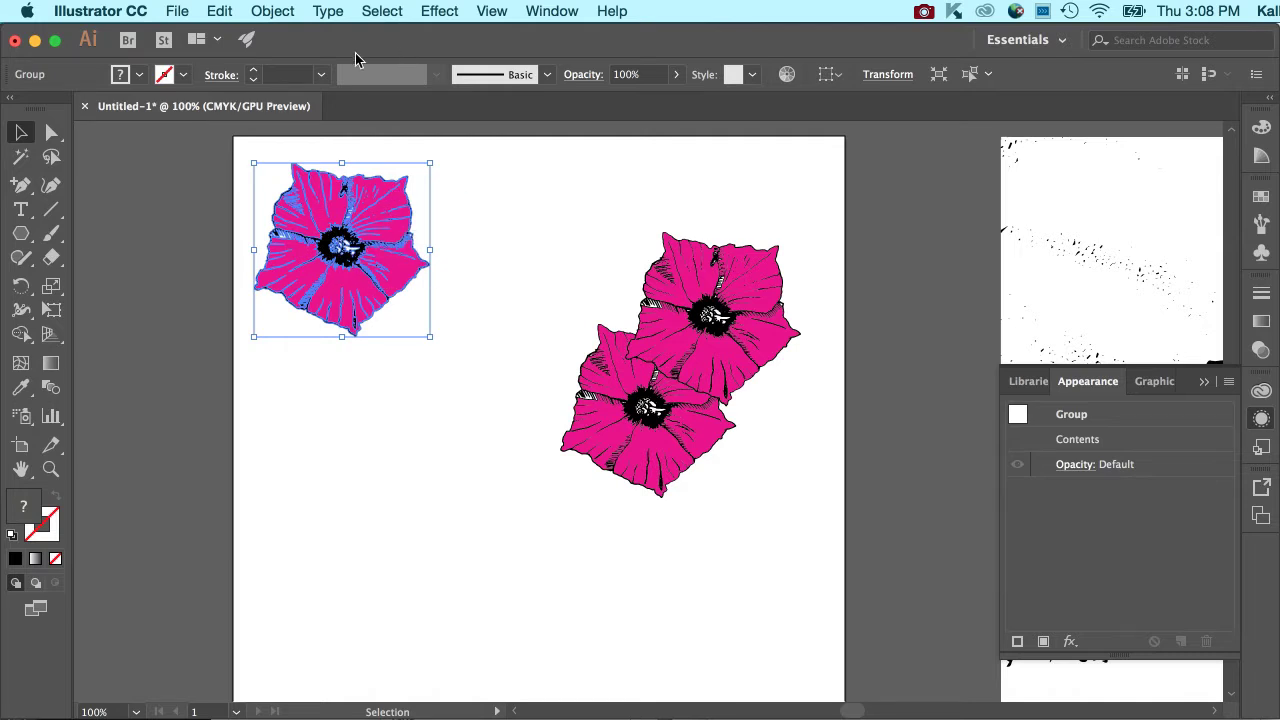
left_click(273, 11)
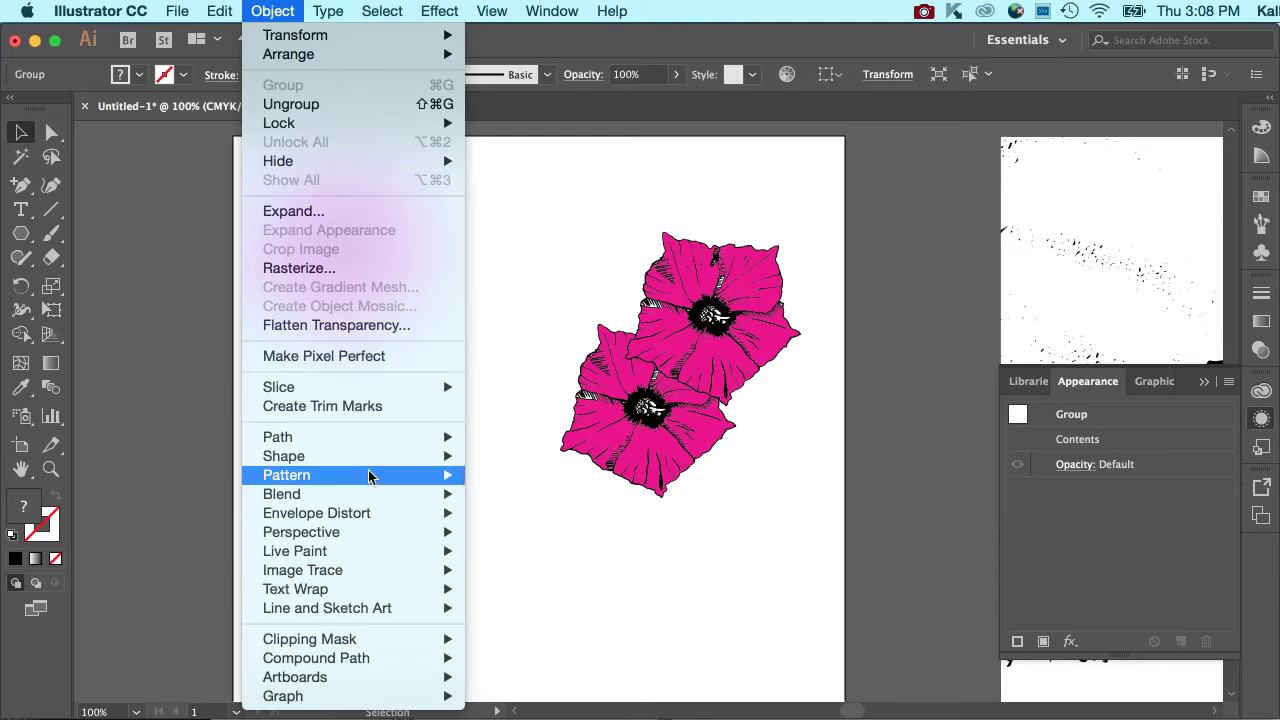
mouse_move(371, 475)
left_click(536, 475)
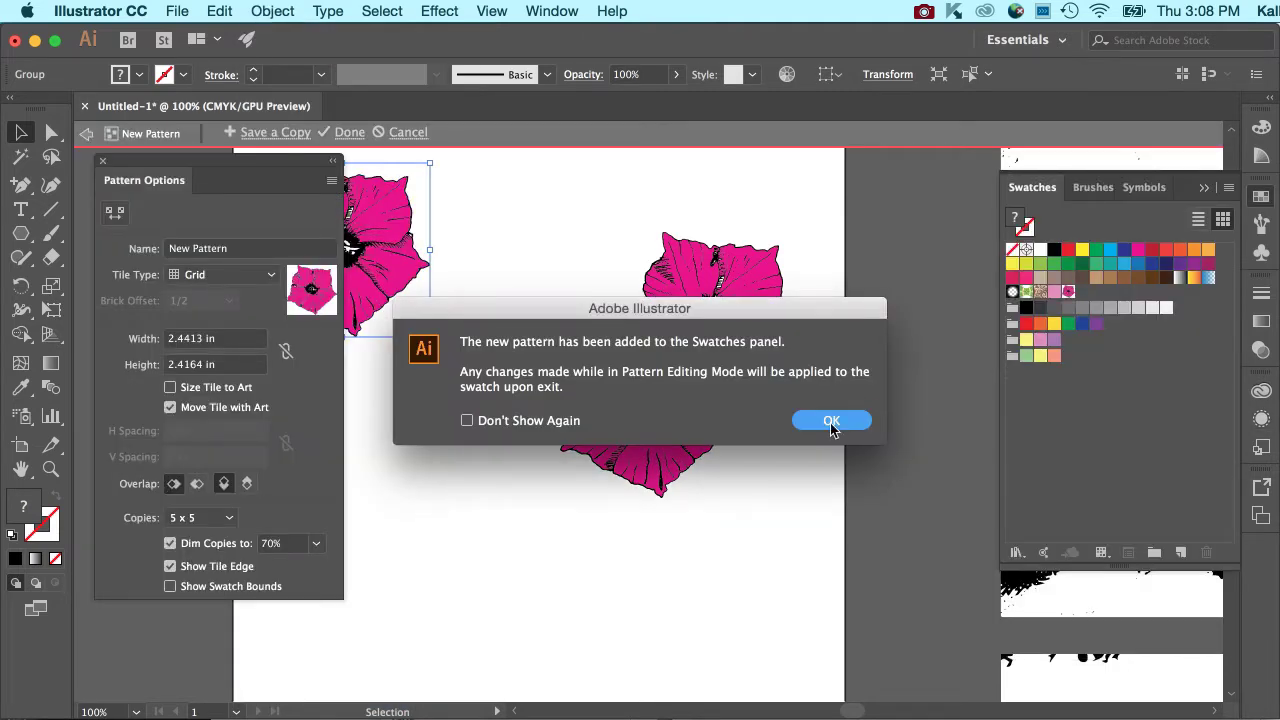
left_click(831, 421)
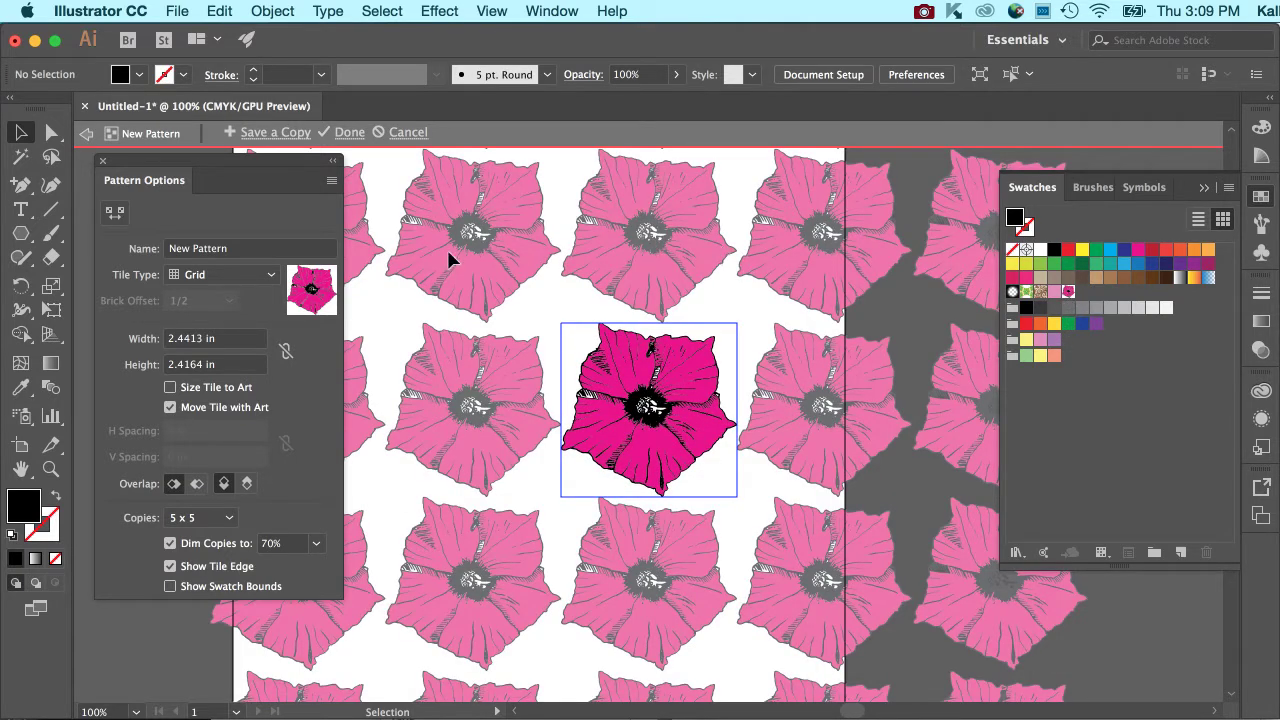
left_click(278, 258)
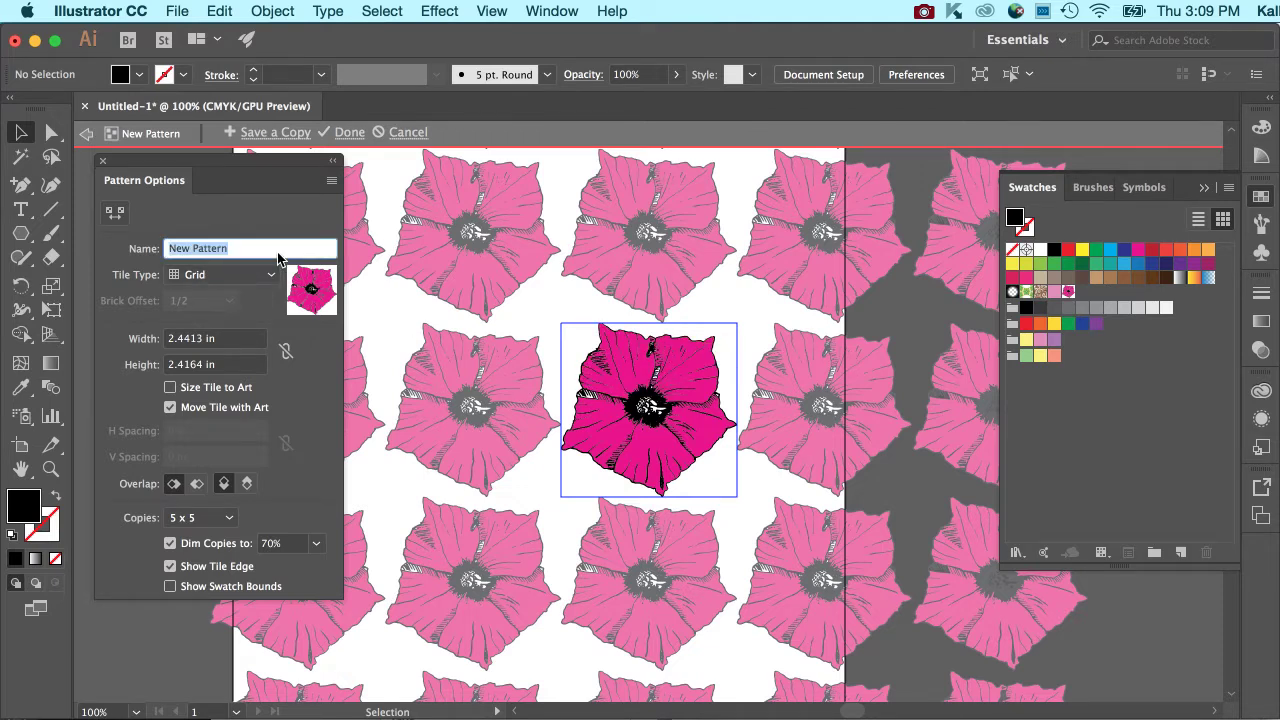
type("F")
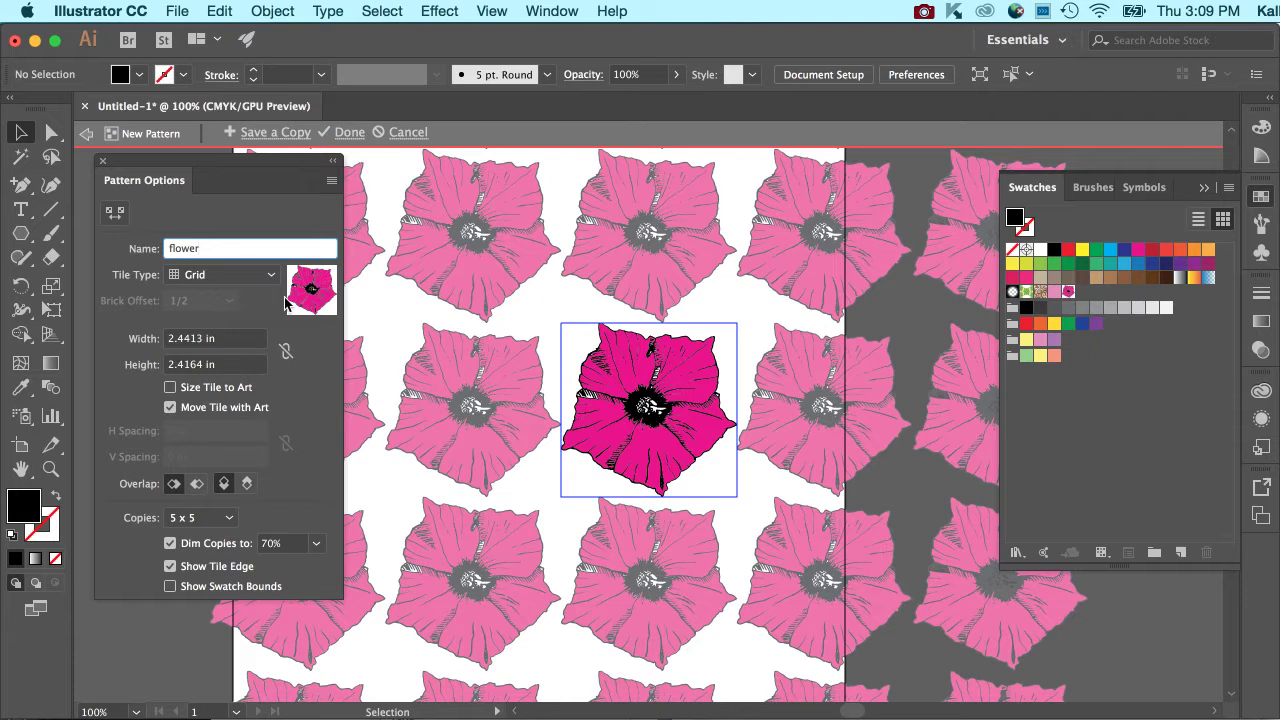
Try the Brick by Row tile type with brick offsets of 1/3 and 1/2.
left_click(268, 274)
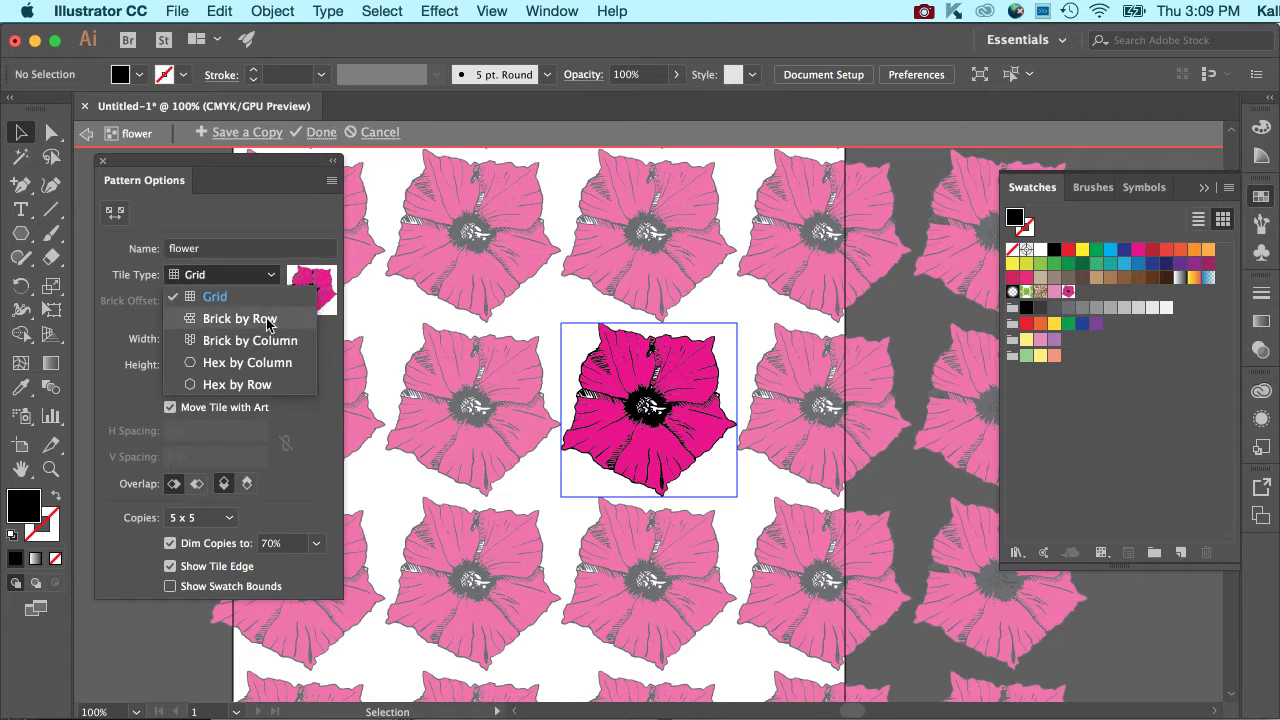
left_click(268, 320)
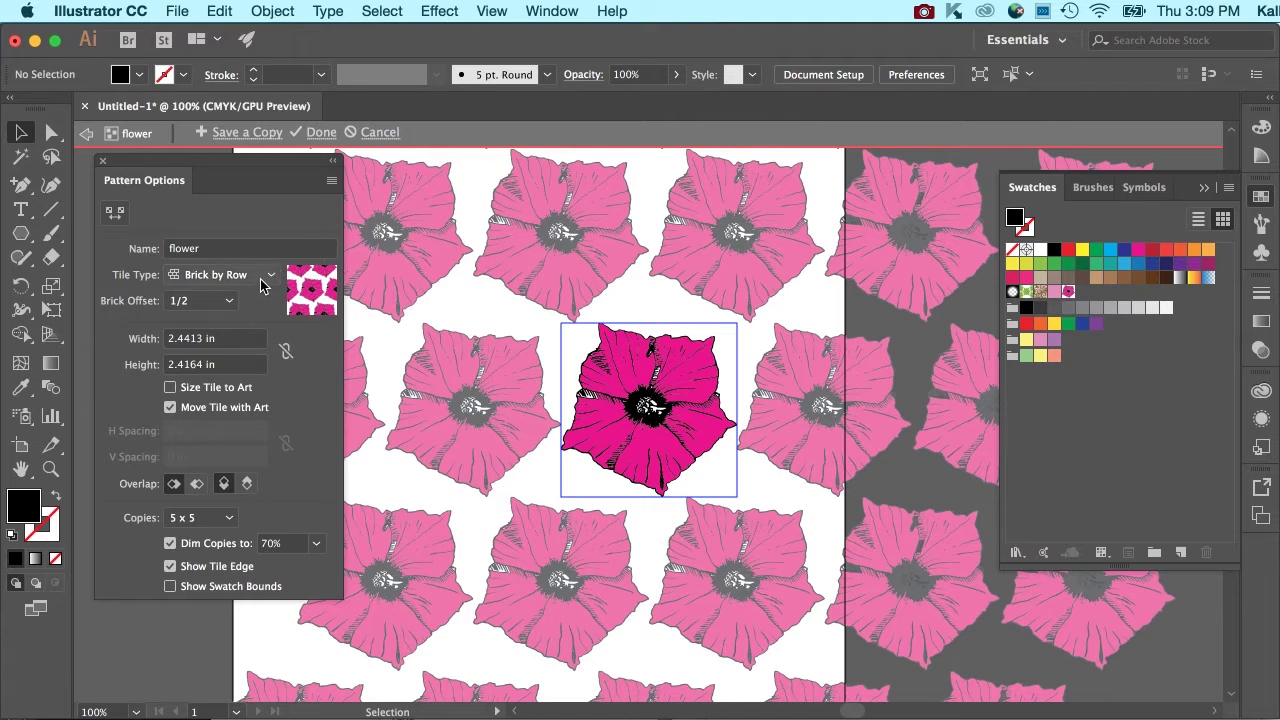
left_click(228, 301)
left_click(228, 345)
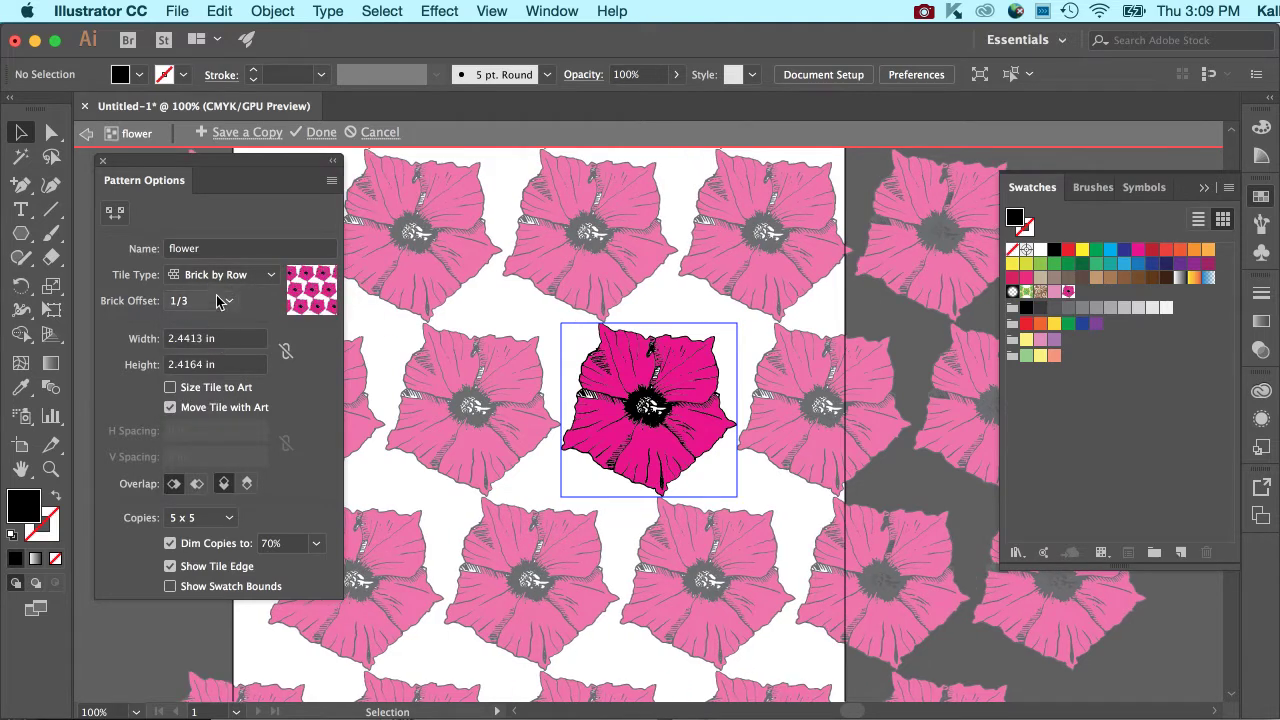
left_click(224, 301)
left_click(215, 368)
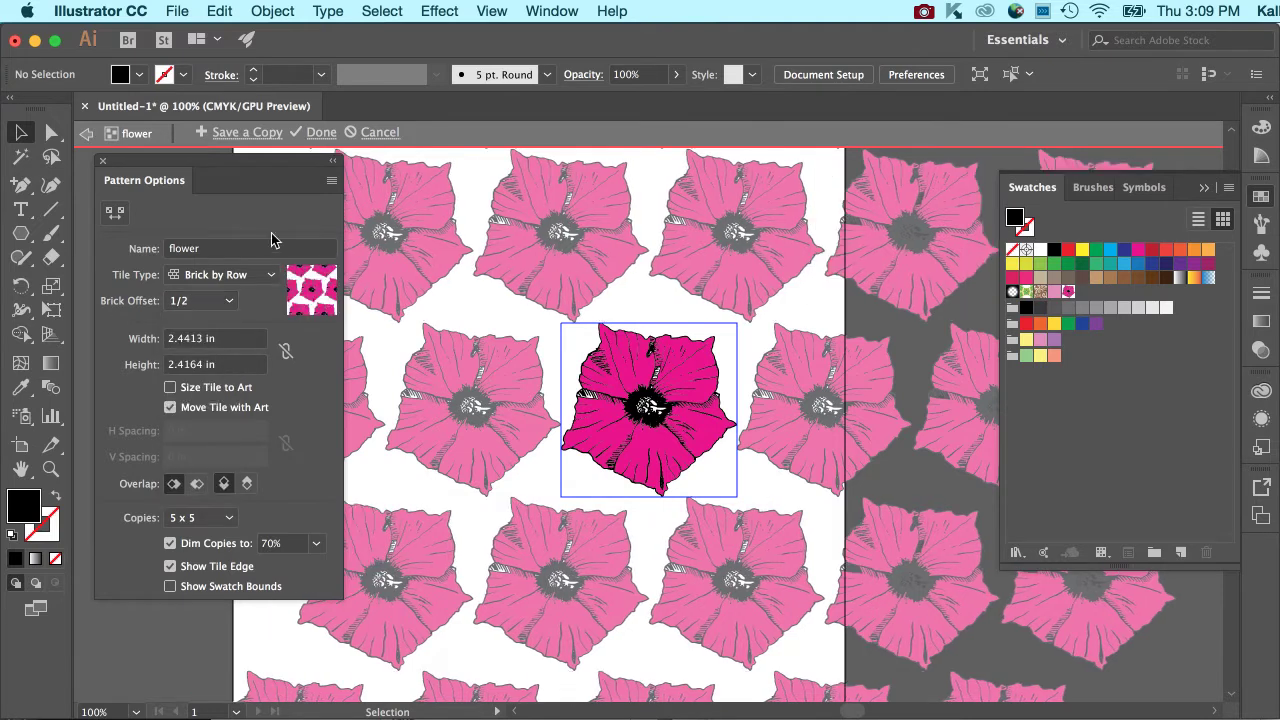
Try the Brick by Column tile type on the flower pattern before setting it to Hex by Column.
left_click(258, 277)
left_click(248, 341)
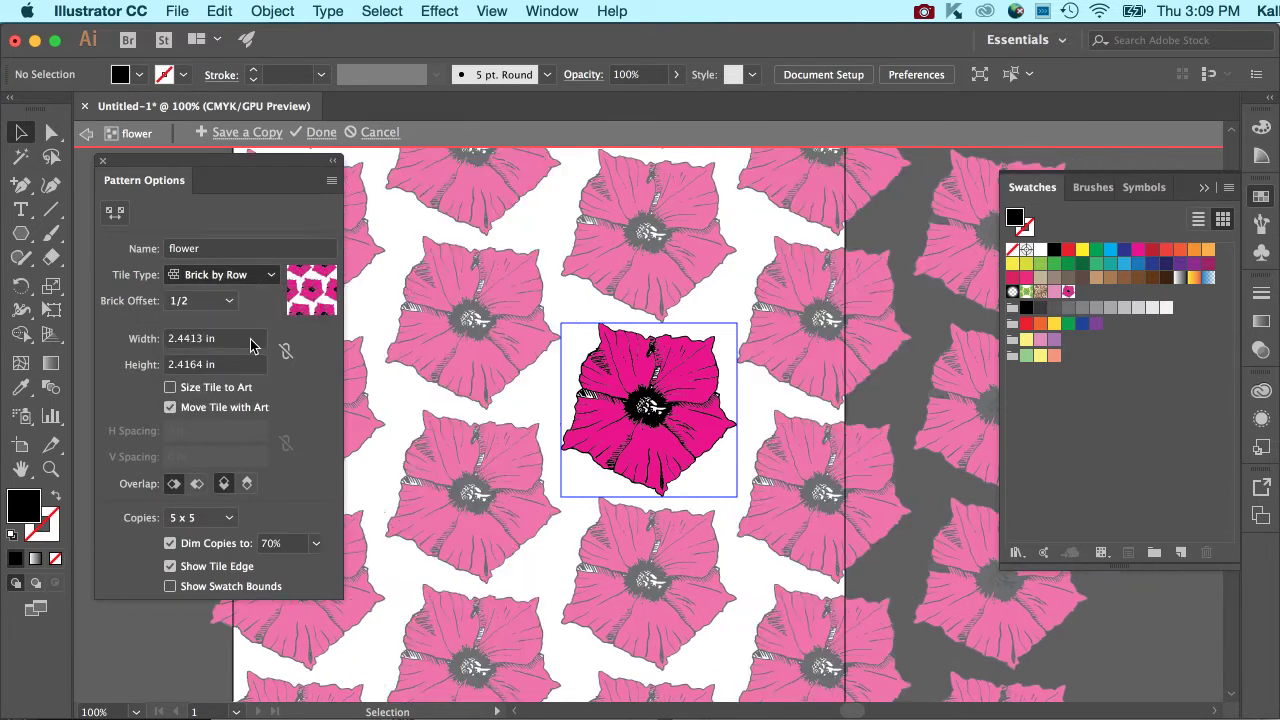
left_click(258, 276)
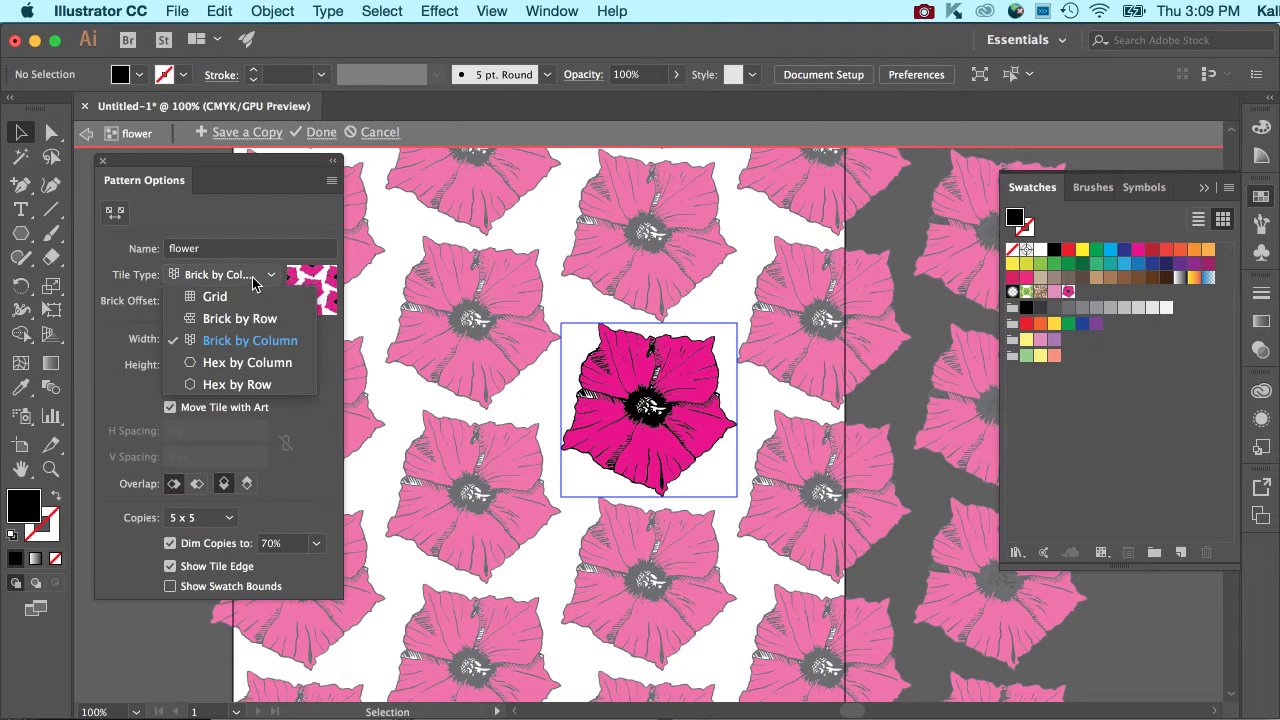
left_click(253, 363)
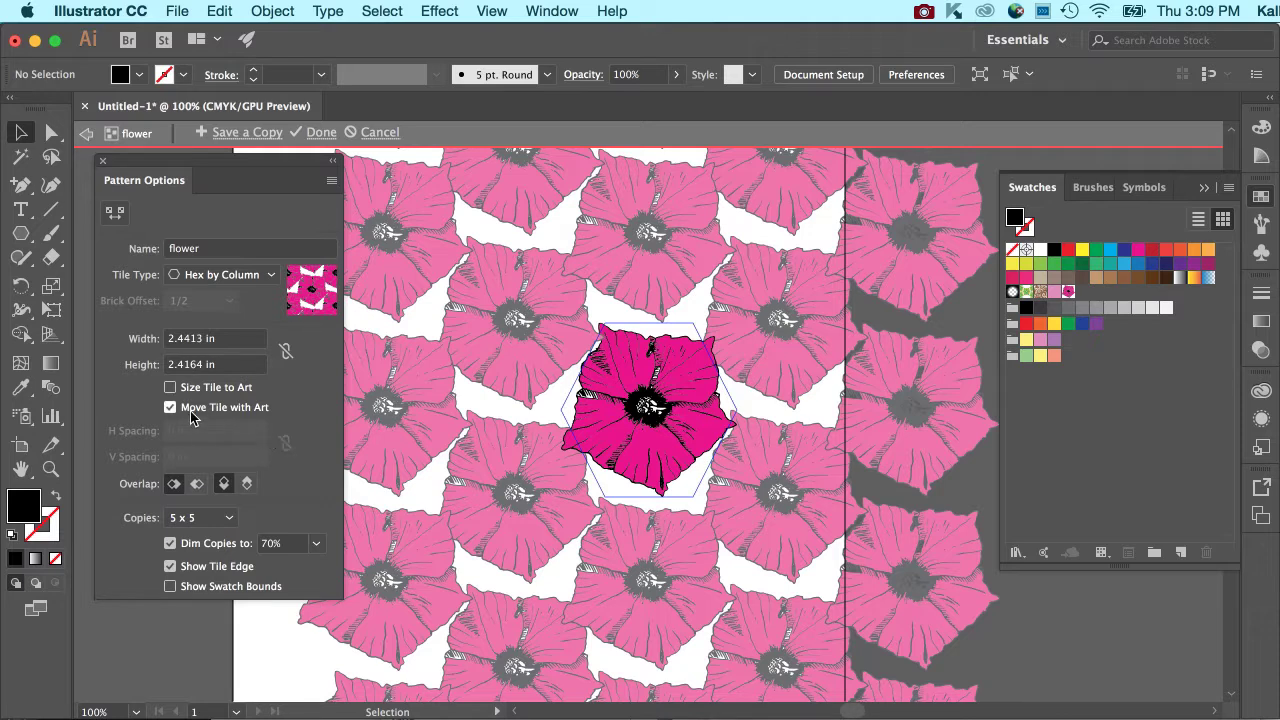
Size the pattern tile to the art and set both its horizontal and vertical spacing to 0.35 in.
left_click(170, 388)
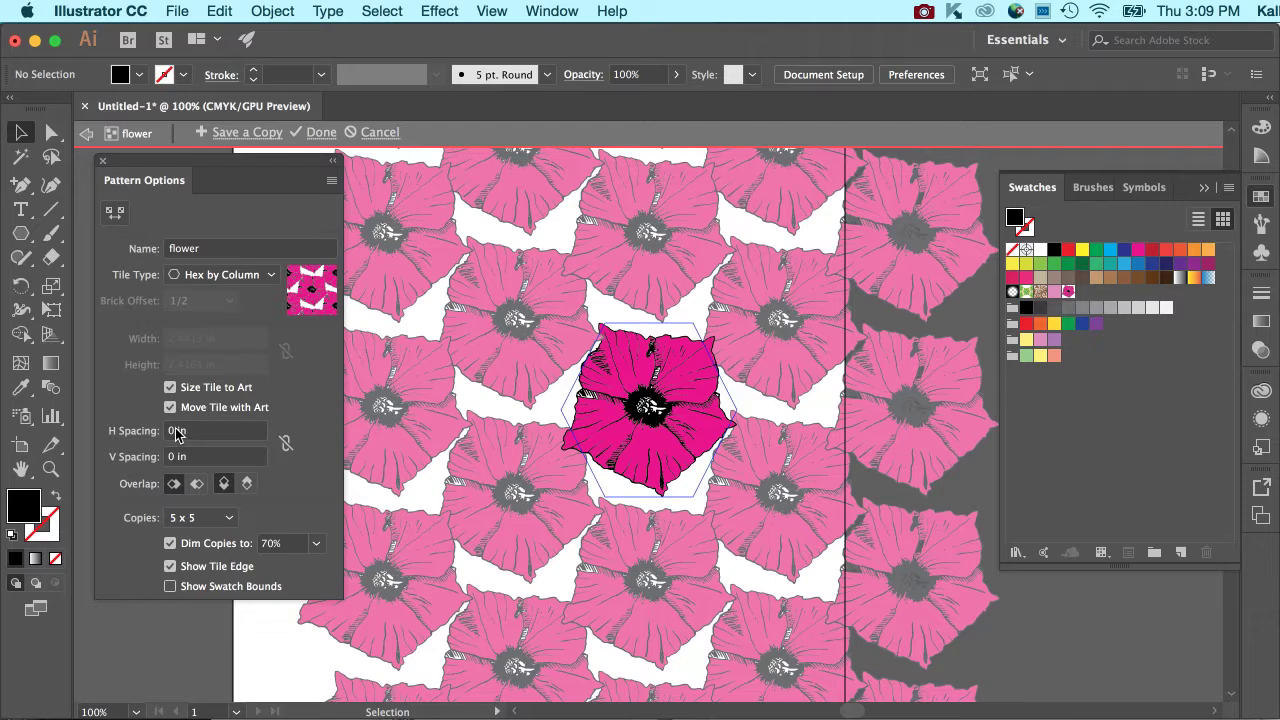
left_click(170, 430)
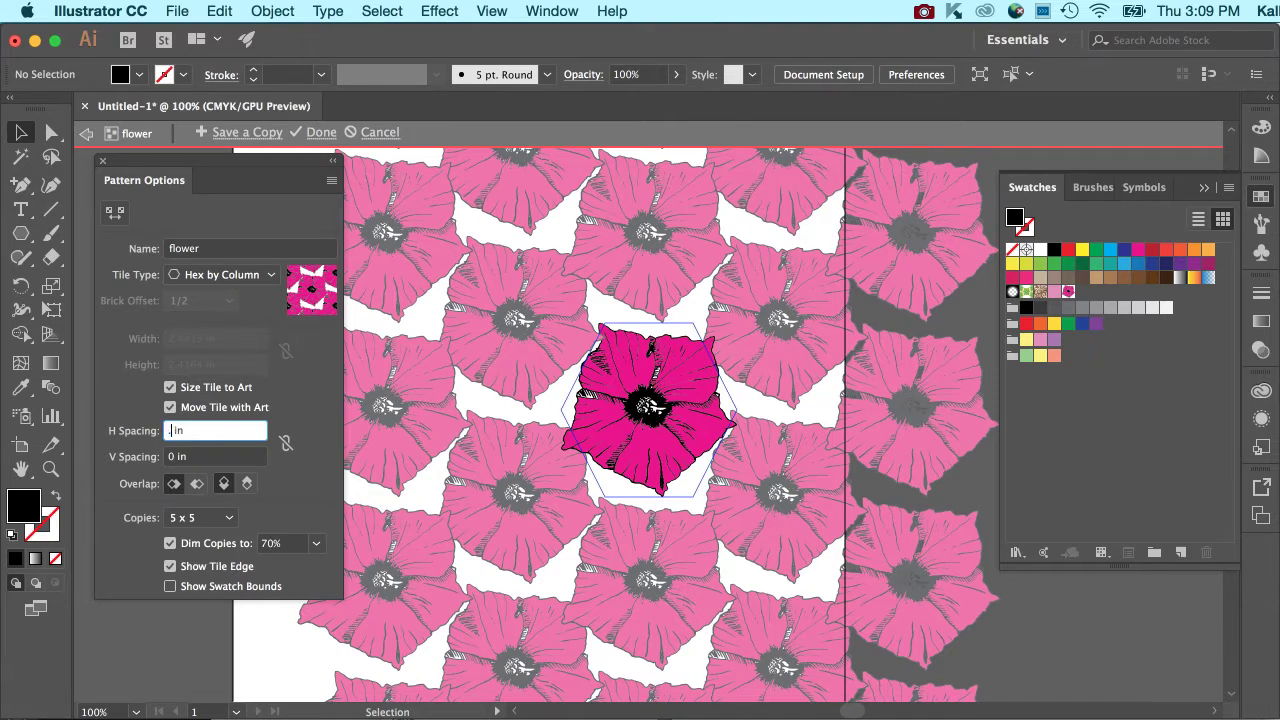
type(".25")
key("Tab")
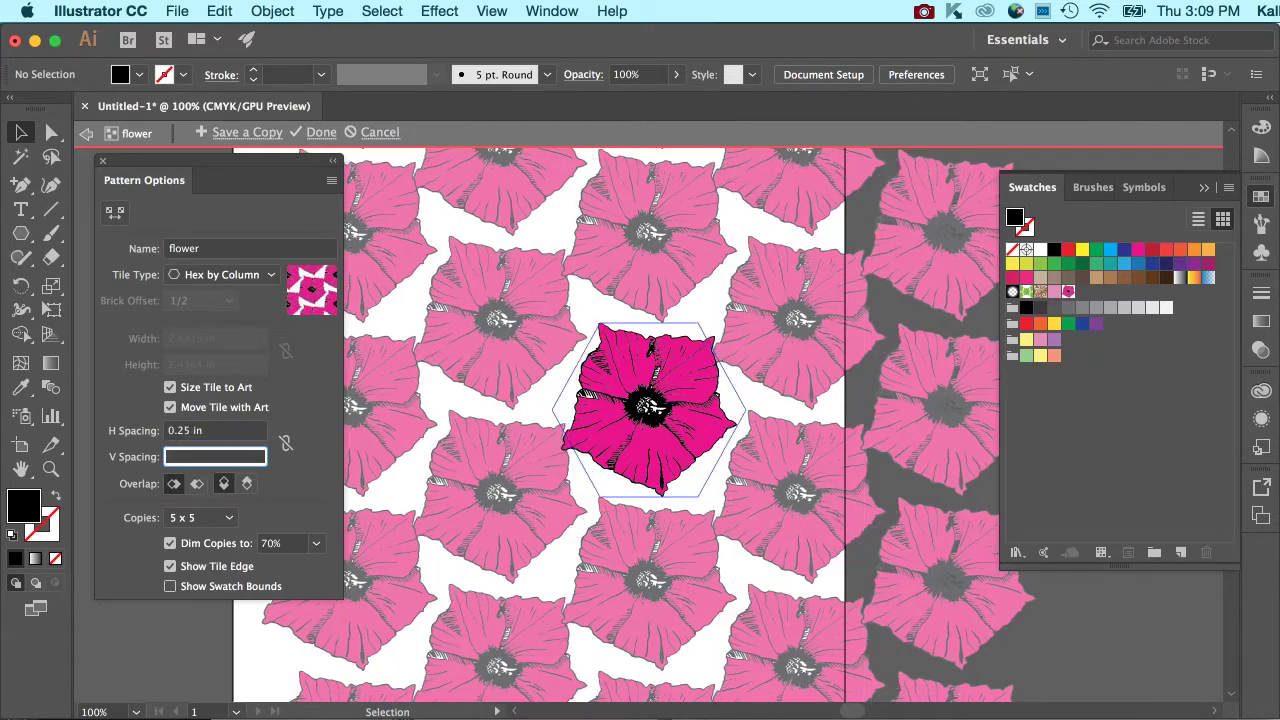
left_click(181, 435)
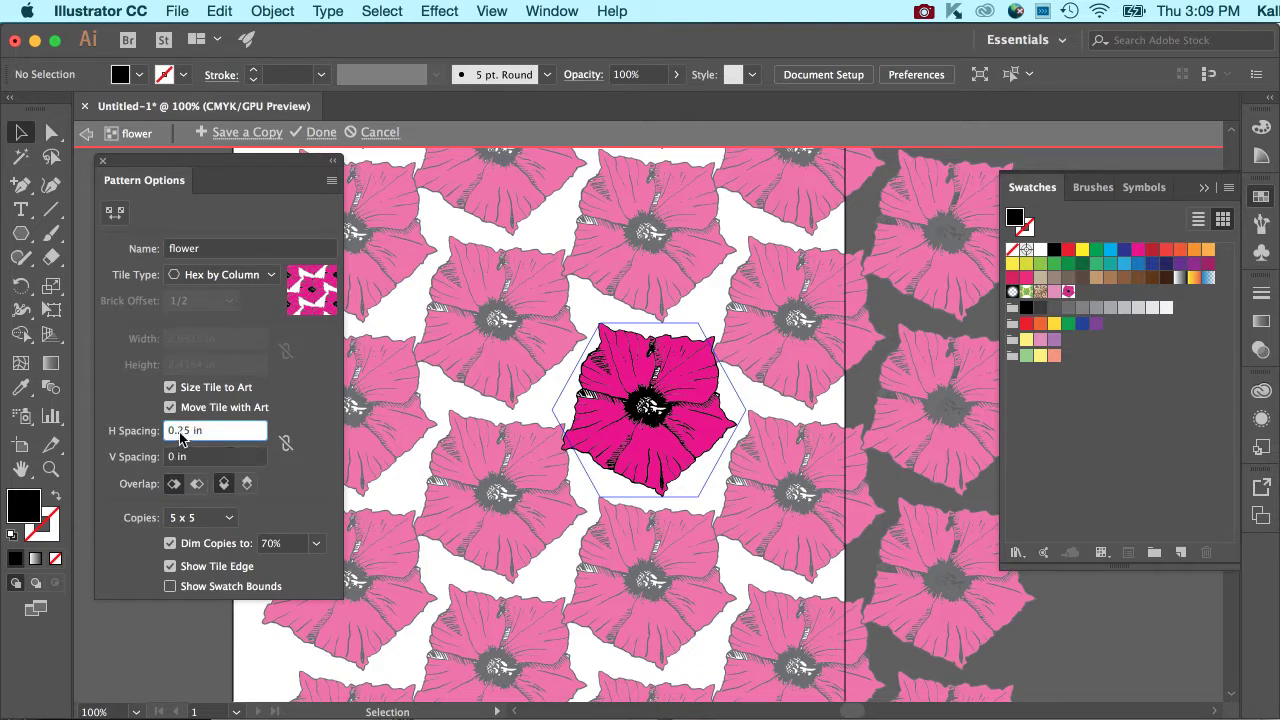
key("Tab")
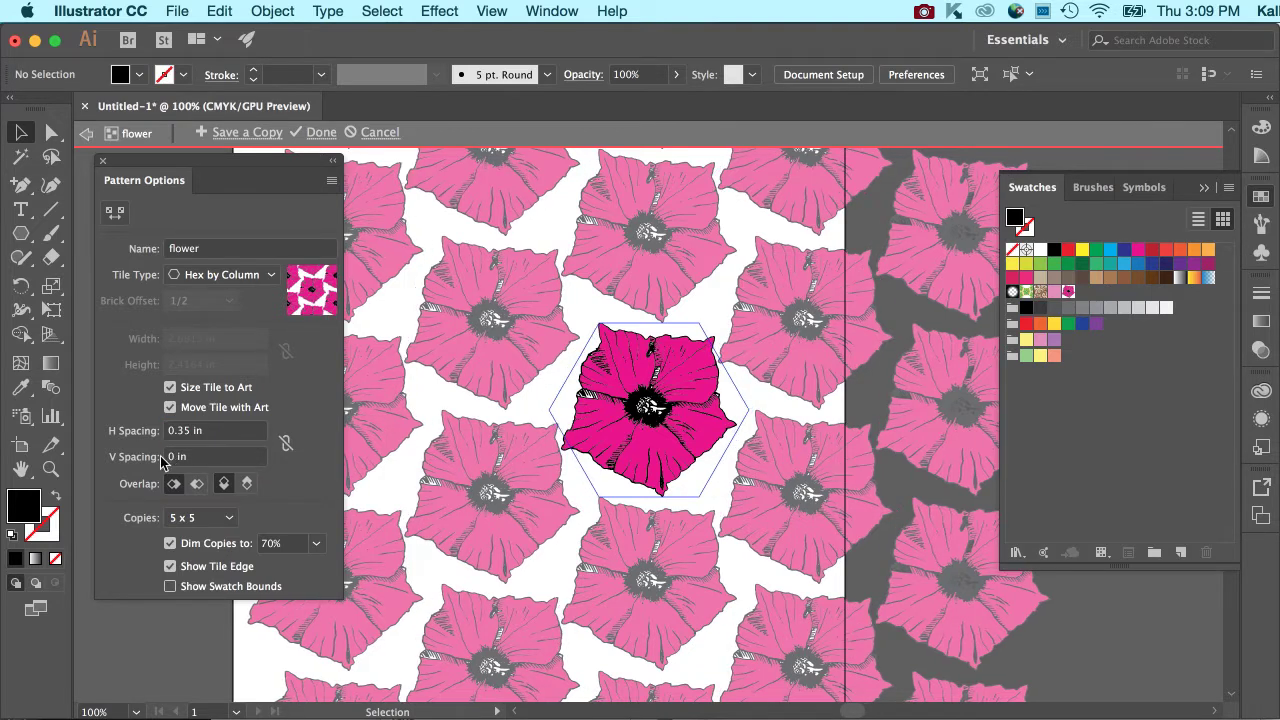
type(".")
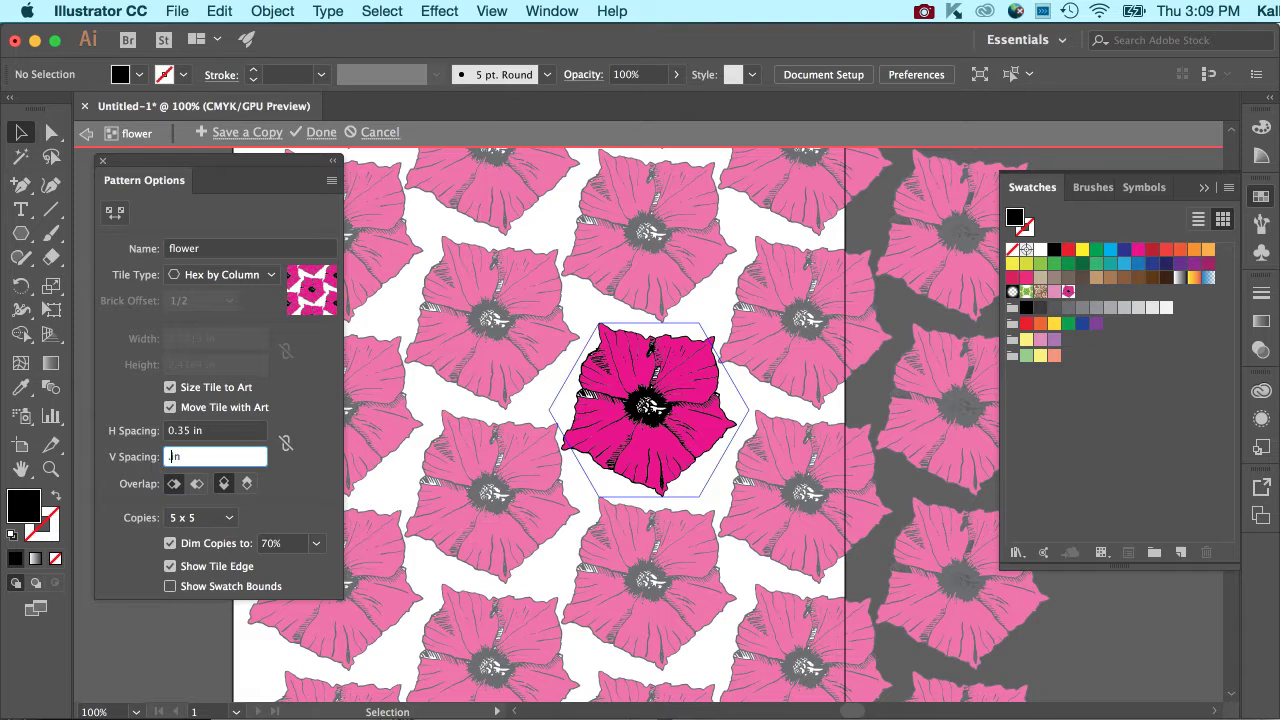
type("35")
key("Return")
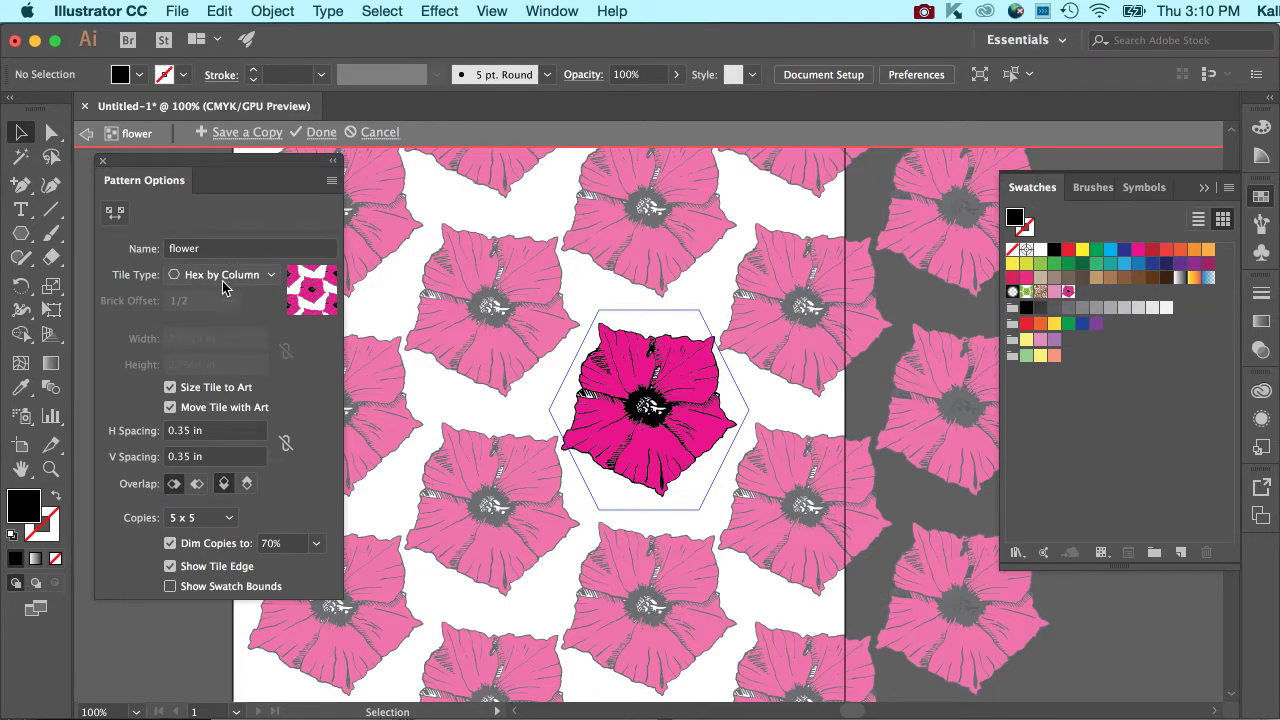
left_click(244, 265)
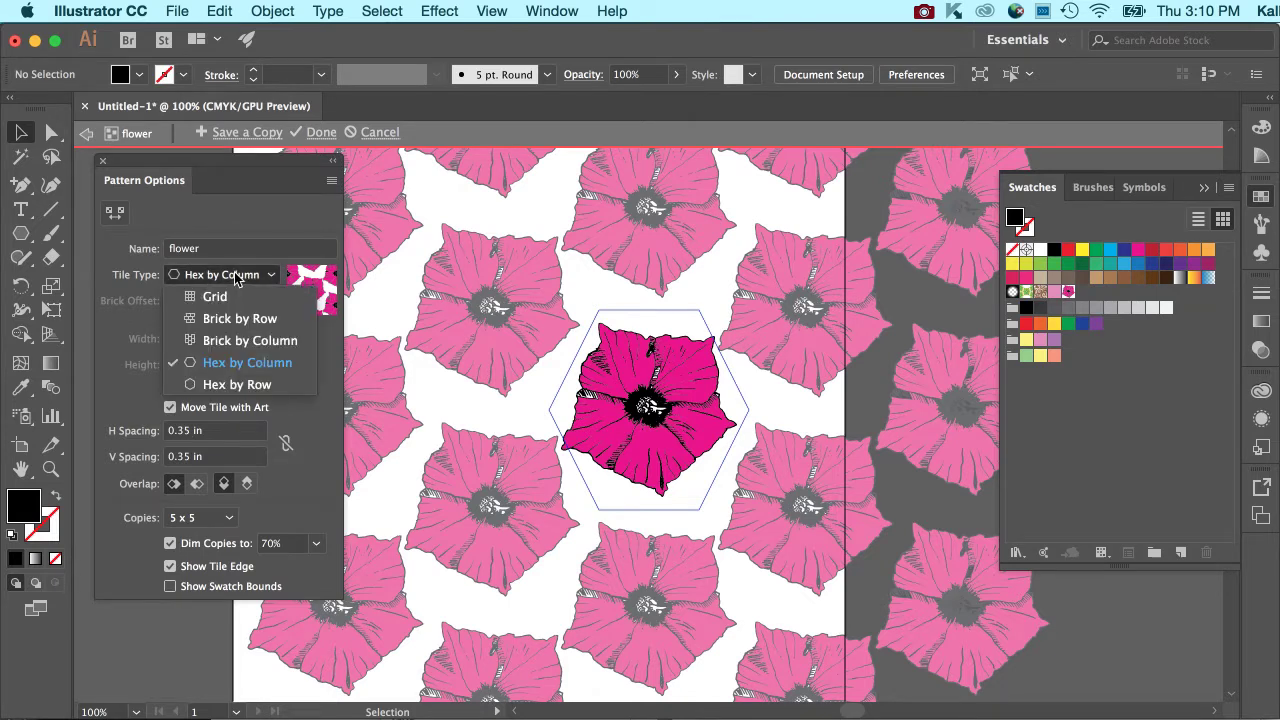
left_click(254, 218)
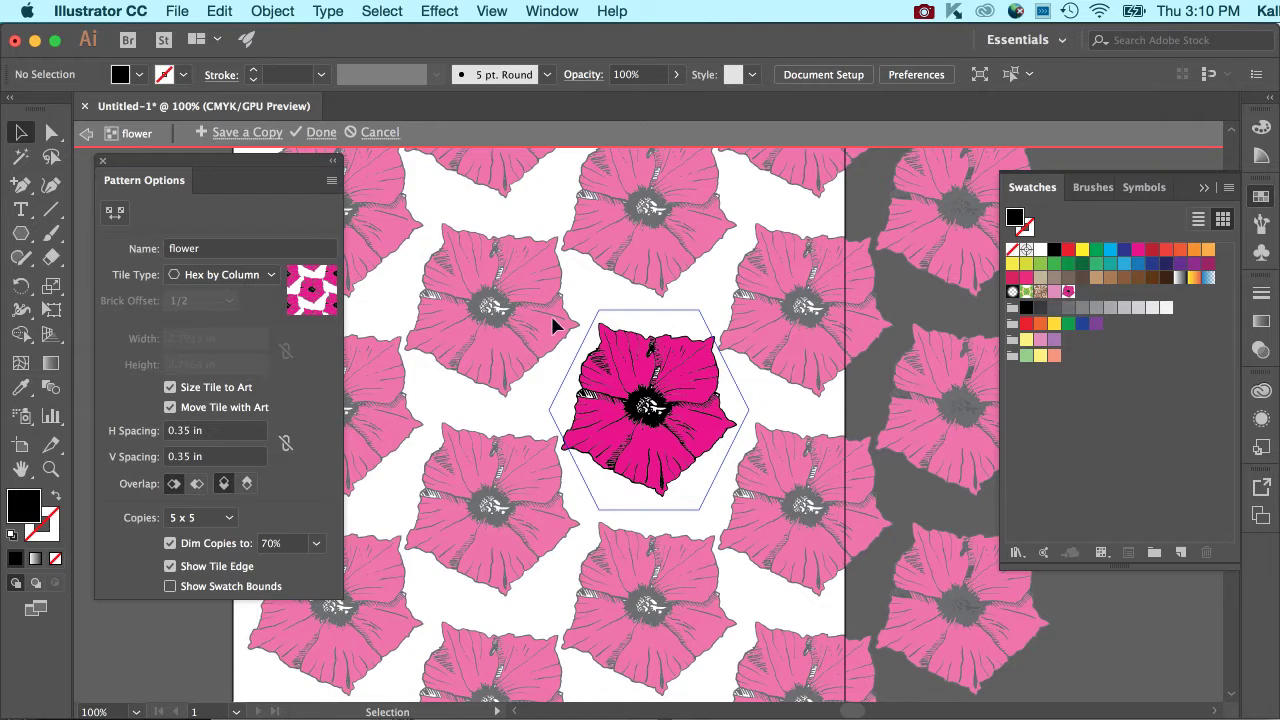
Preview the pattern copies dimmed to 20% and 100% before setting their dimming to 90%.
left_click(317, 544)
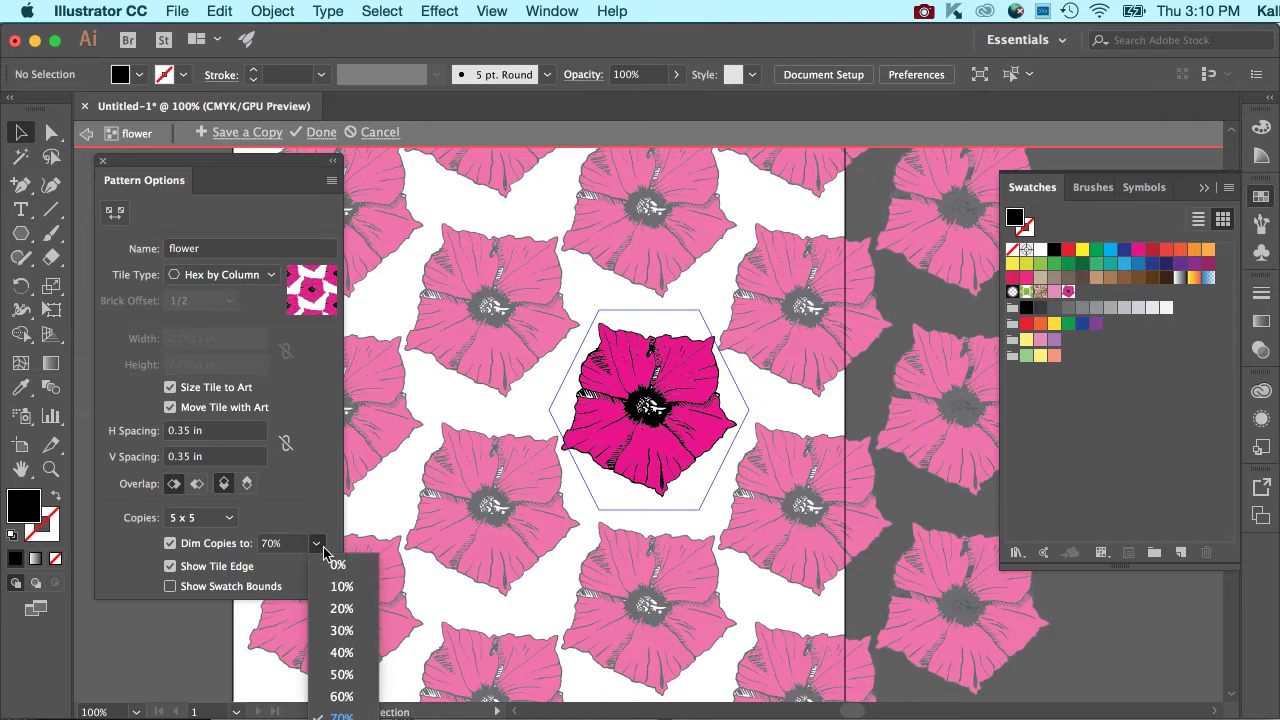
left_click(330, 607)
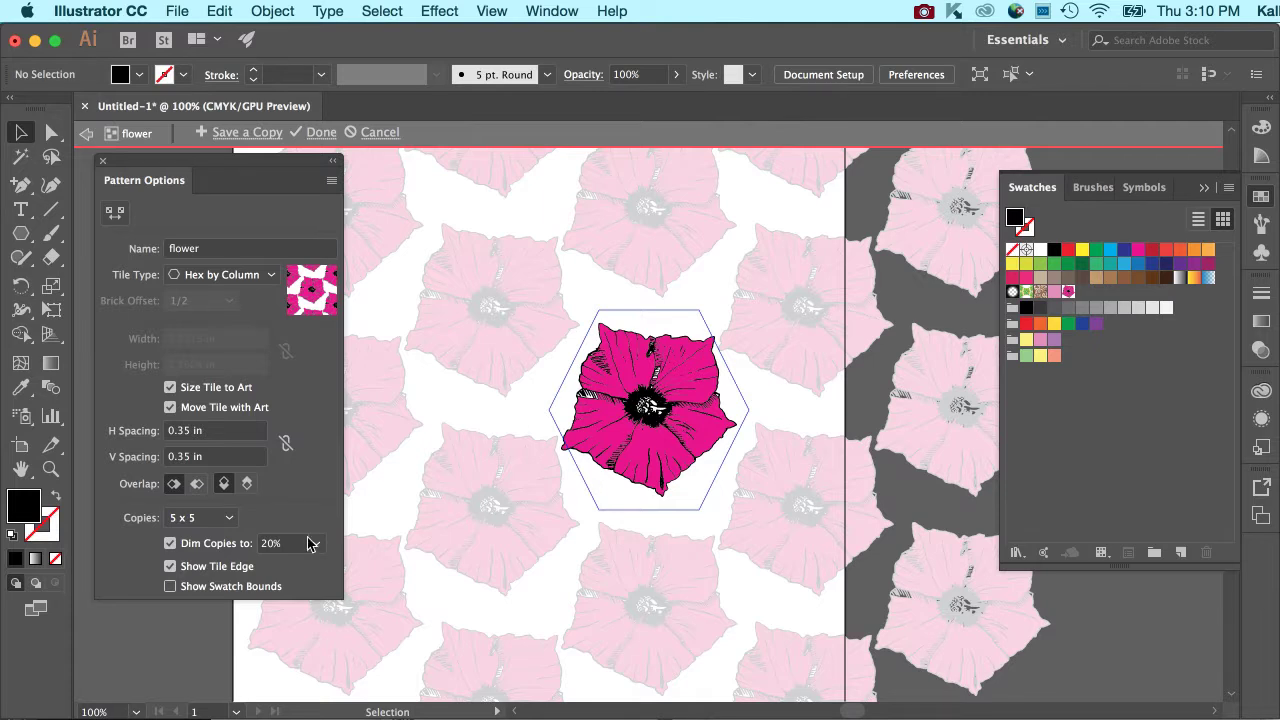
left_click(319, 545)
left_click(320, 648)
left_click(314, 551)
left_click(338, 713)
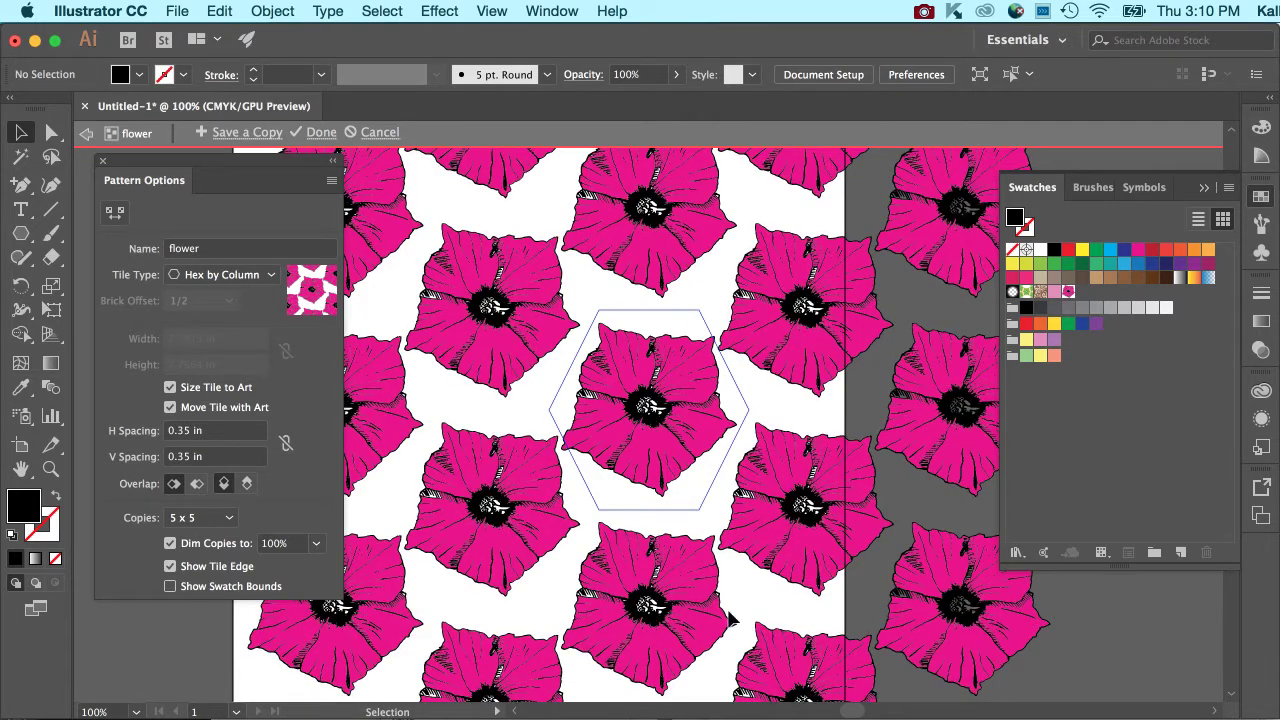
left_click(313, 546)
left_click(350, 712)
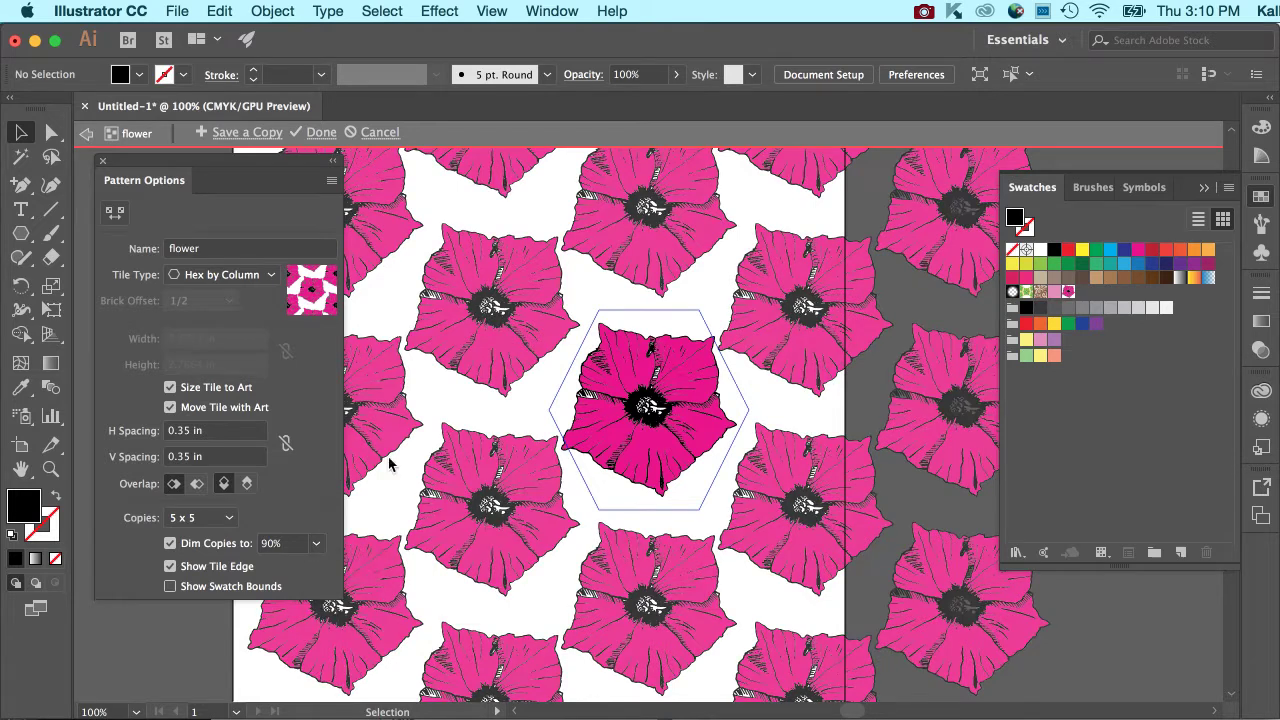
Recolor the entire flower in the pattern tile with the orange swatch C=0 M=80 Y=95 K=0.
left_click(632, 378)
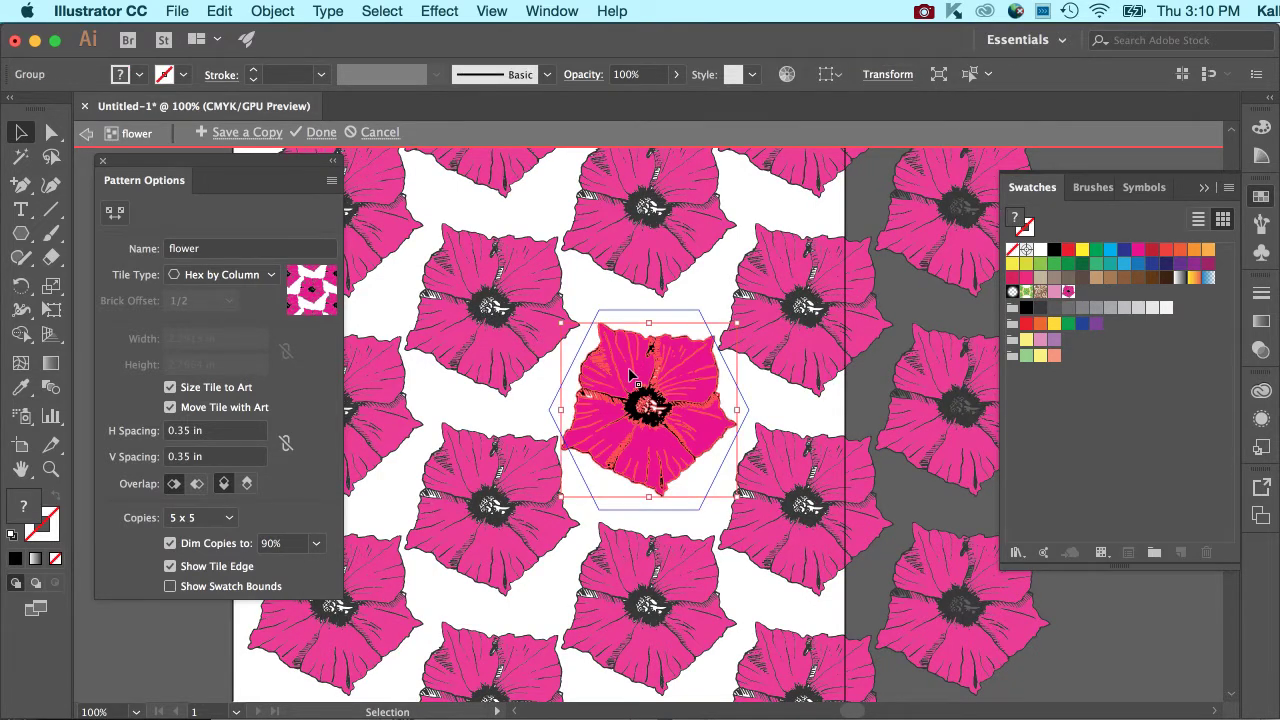
key("super+equal")
key("super+equal")
key("super+equal")
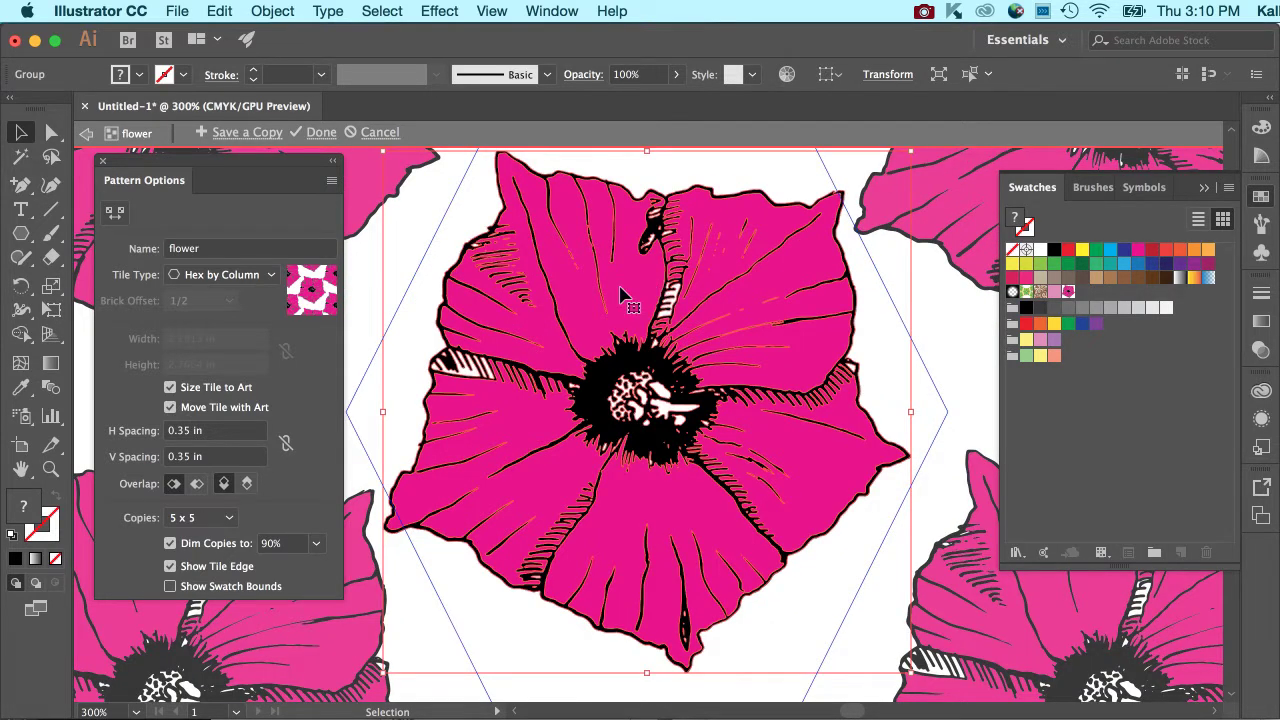
left_click(389, 234)
left_click(563, 292)
left_click(183, 75)
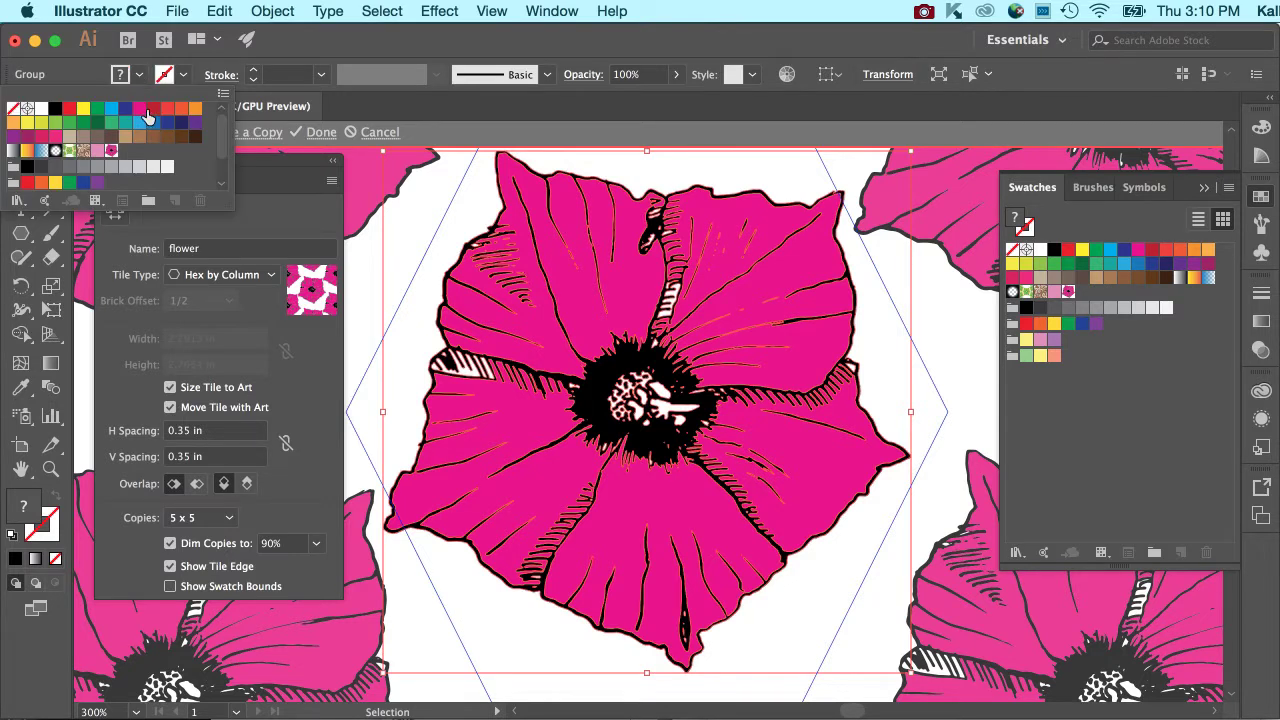
left_click(181, 110)
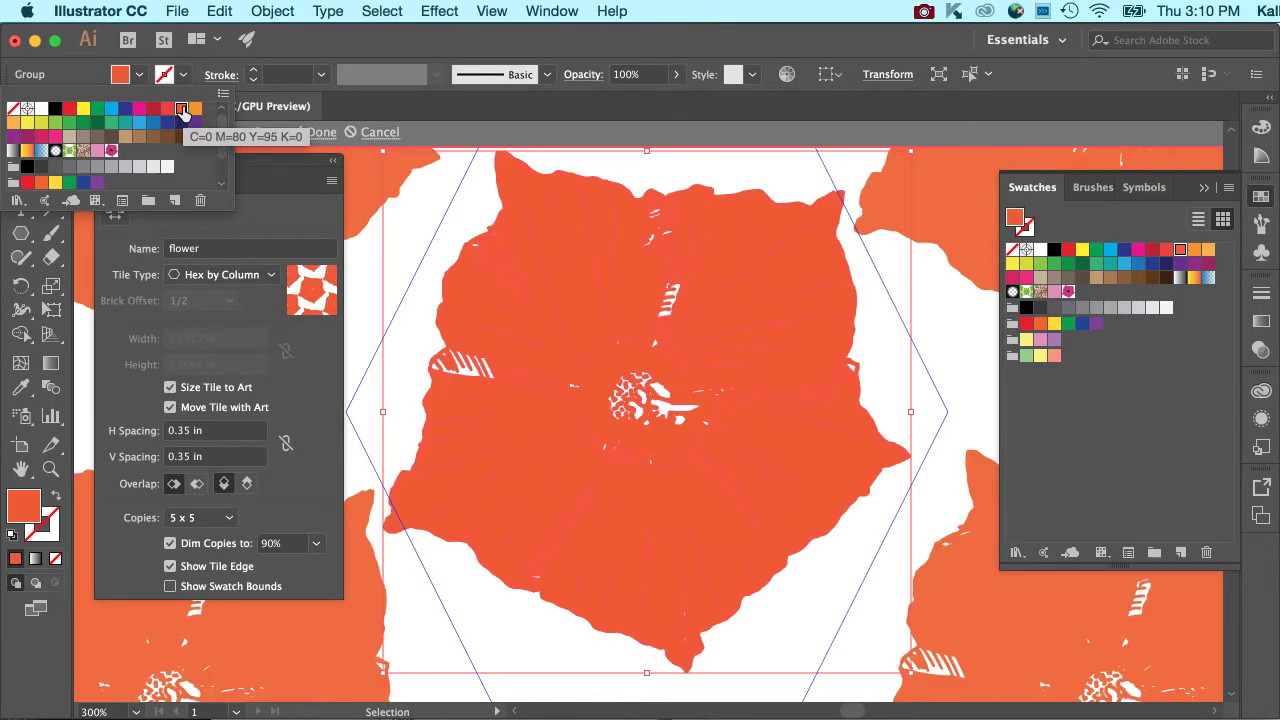
Undo the orange recoloring of the flower and finish editing the pattern tile.
left_click(329, 198)
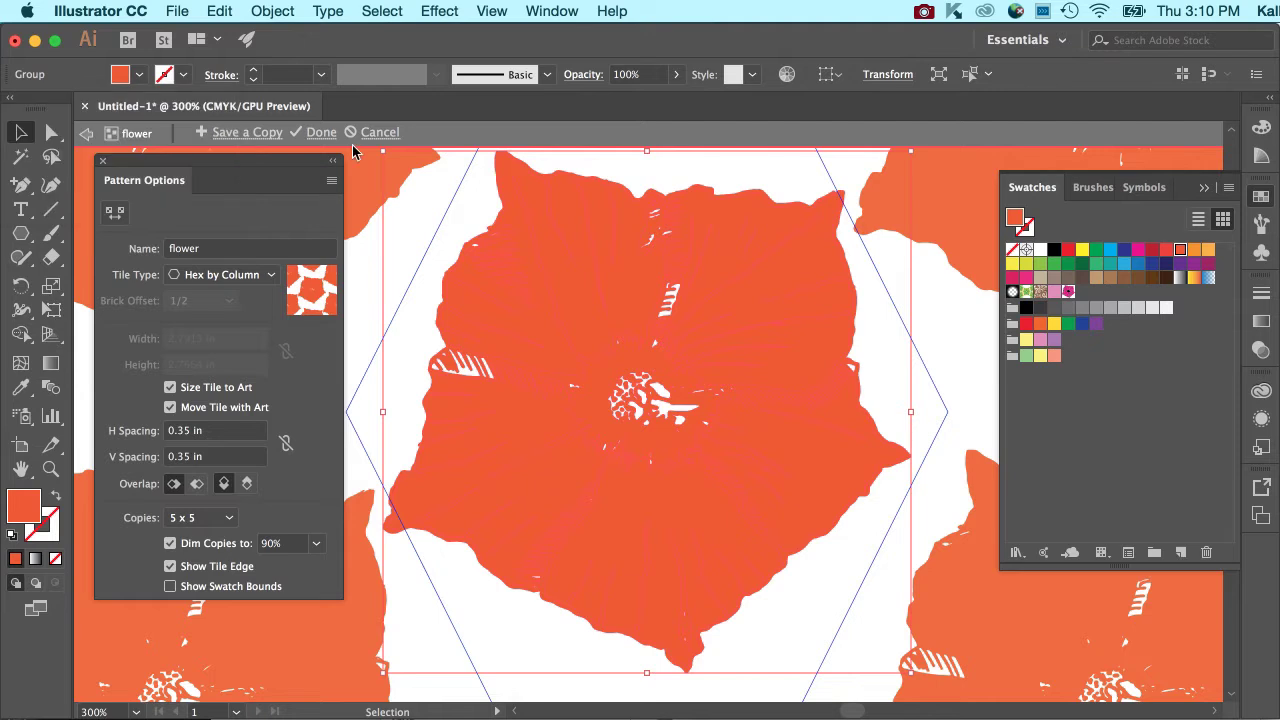
key("super+z")
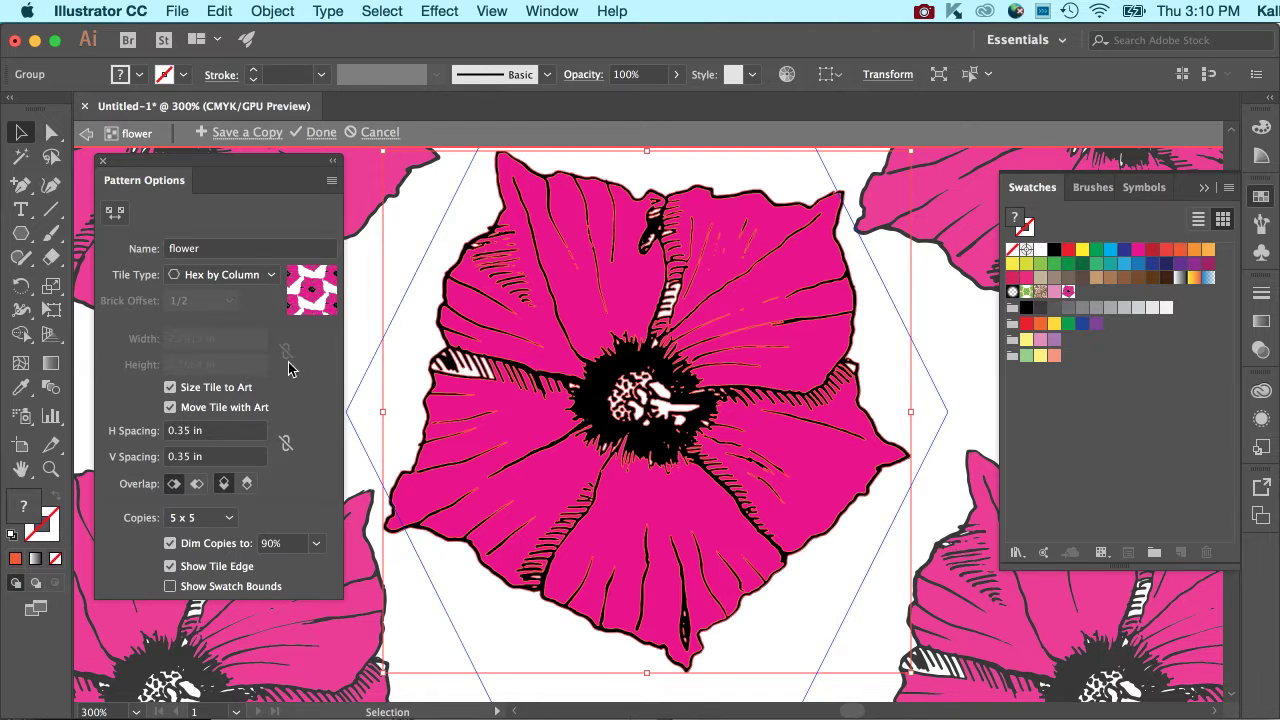
left_click(325, 132)
Draw a large tilted hexagon with the Polygon tool, overlapping the artboard's left edge and the single flower.
scroll(697, 345, "right", 1)
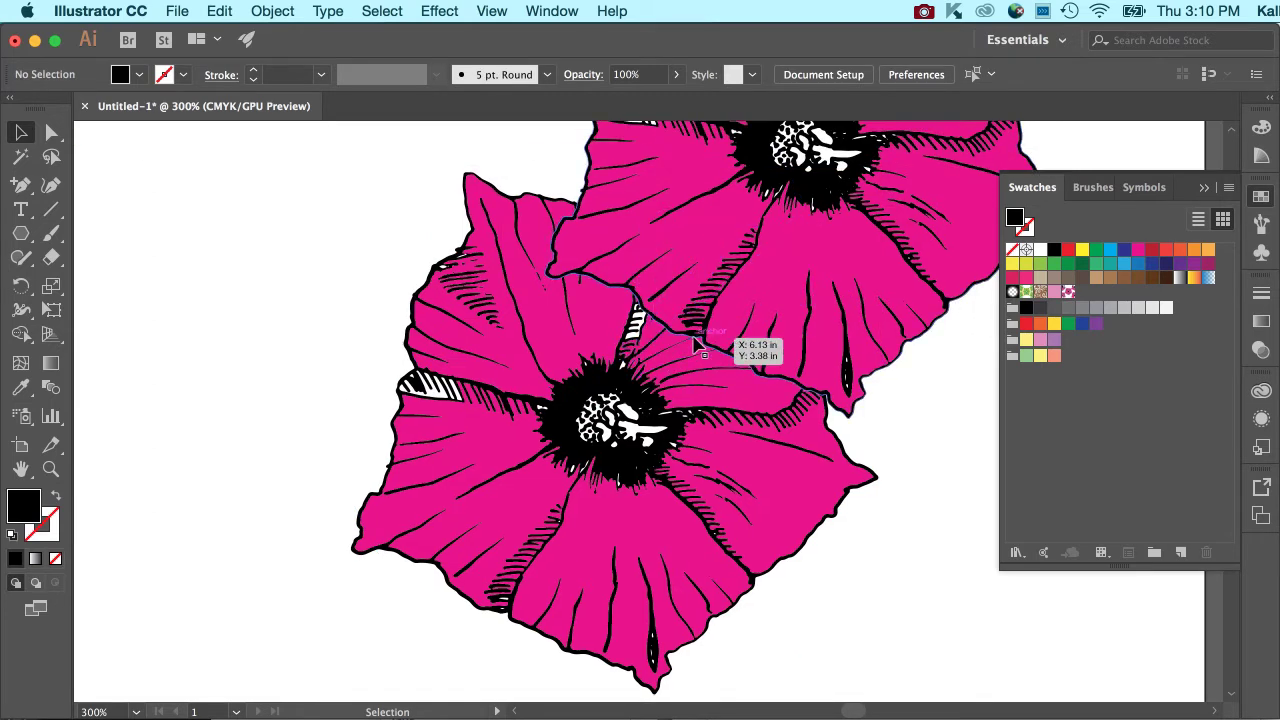
key("super+minus")
key("super+minus")
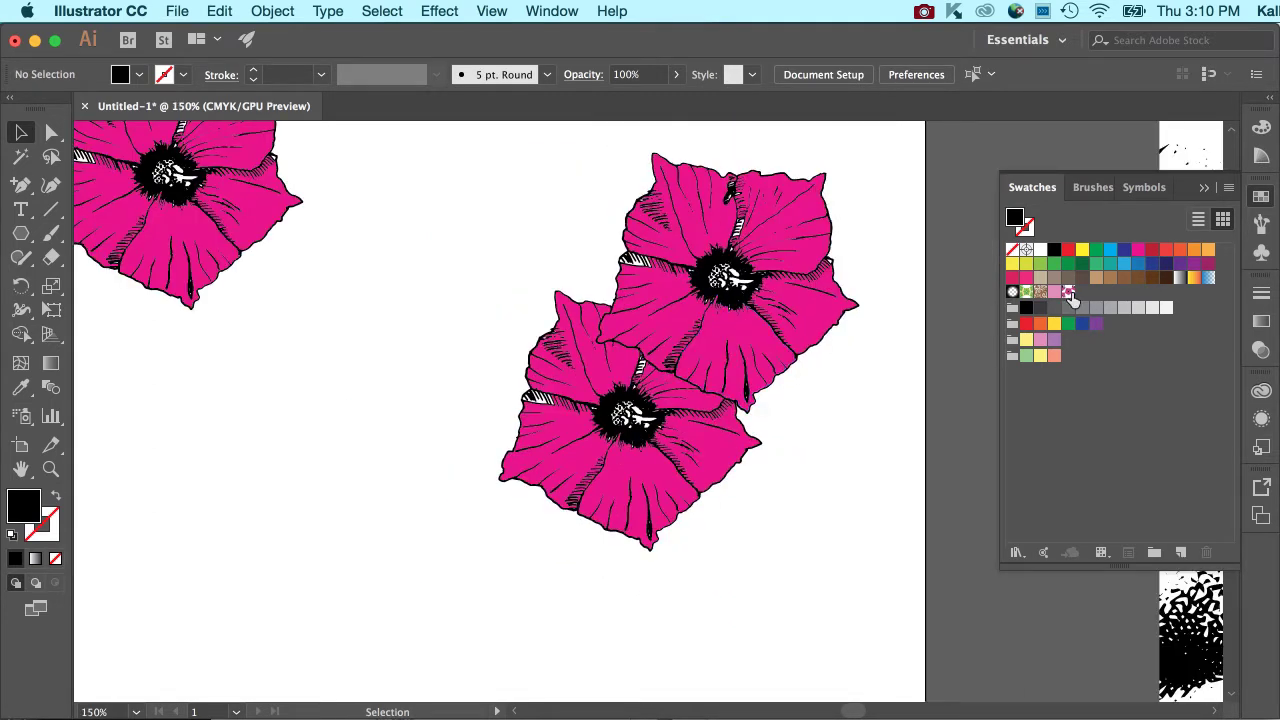
key("super+minus")
key("super+minus")
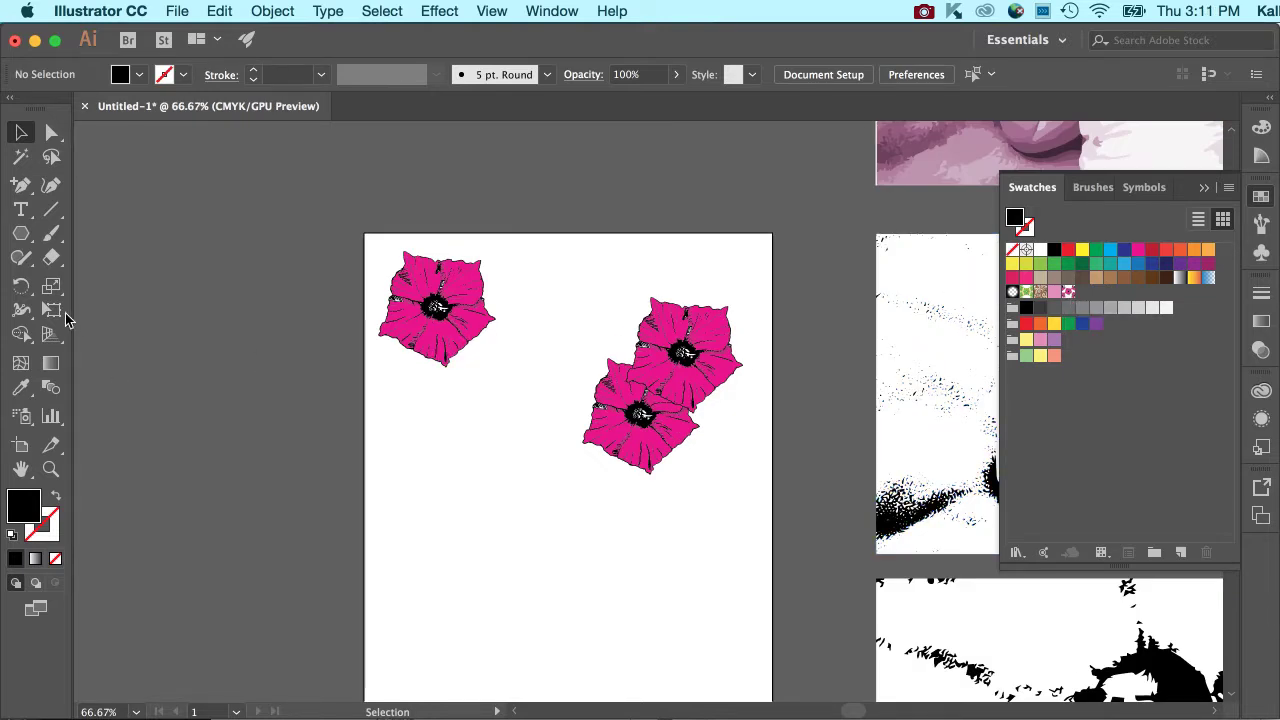
left_click(24, 242)
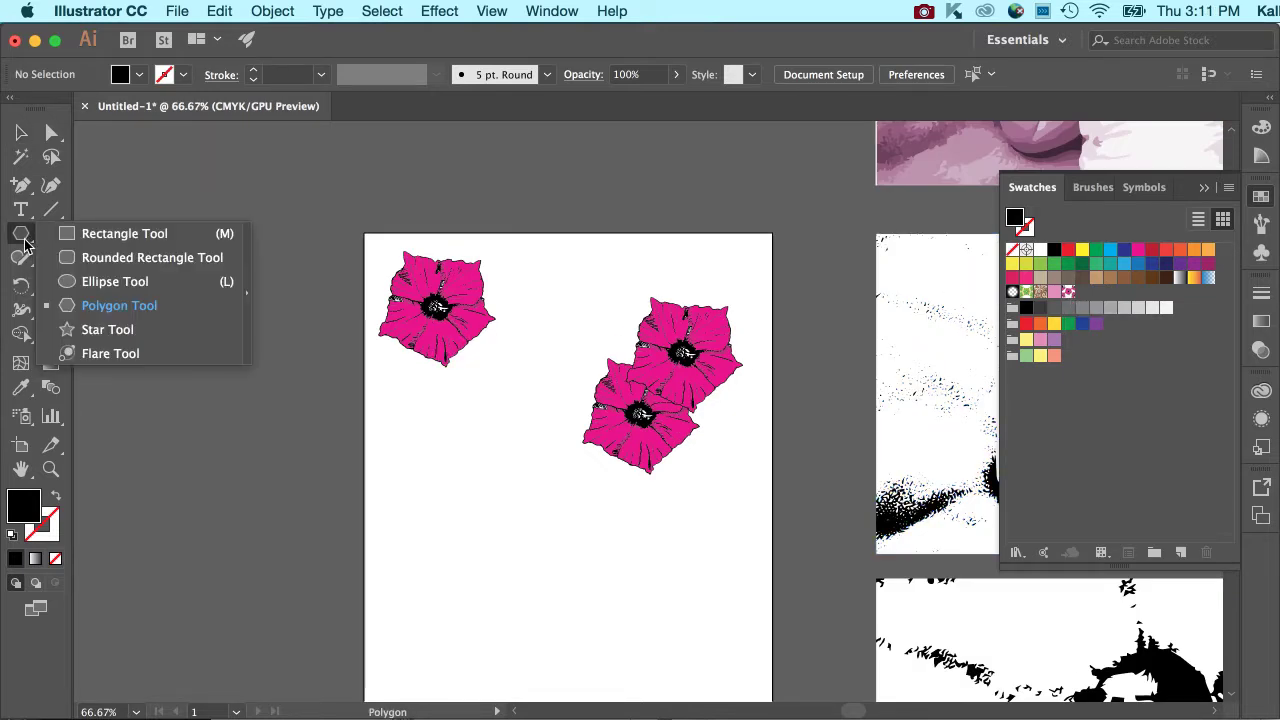
left_click_drag(402, 420, 515, 505)
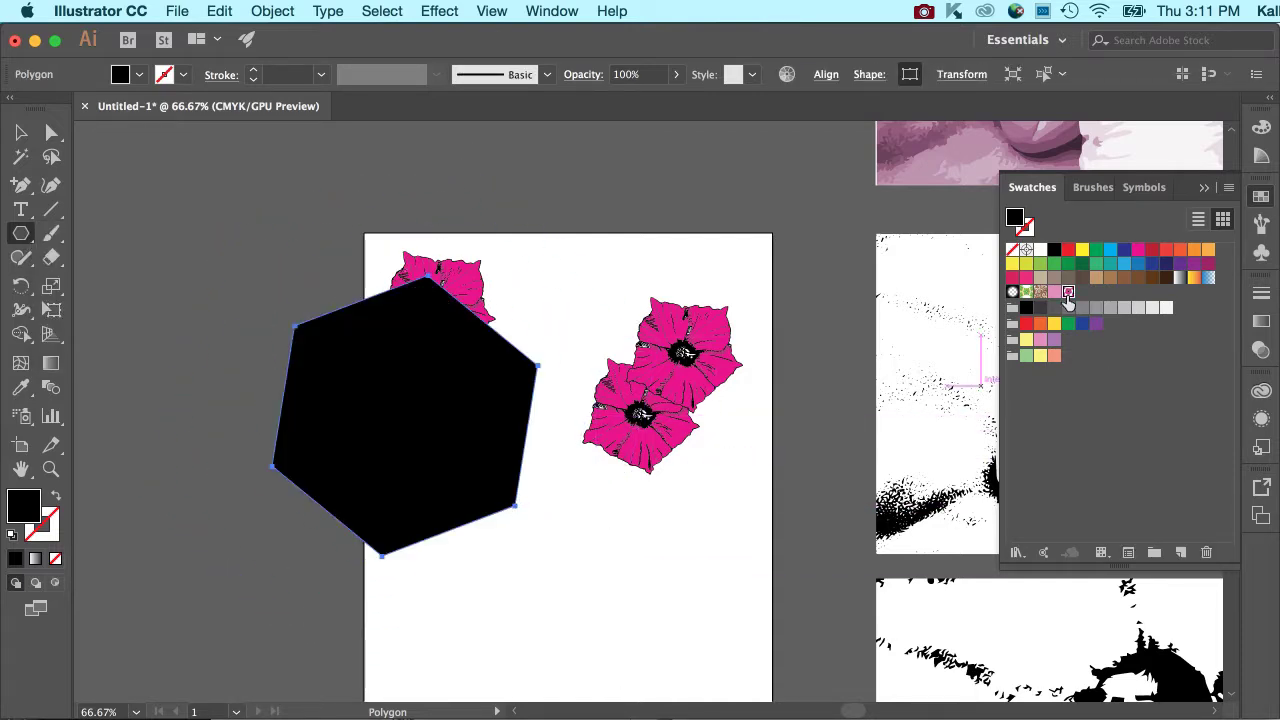
Fill the hexagon with the flower pattern swatch and move it off the artboard to the left.
left_click(1069, 292)
left_click(20, 132)
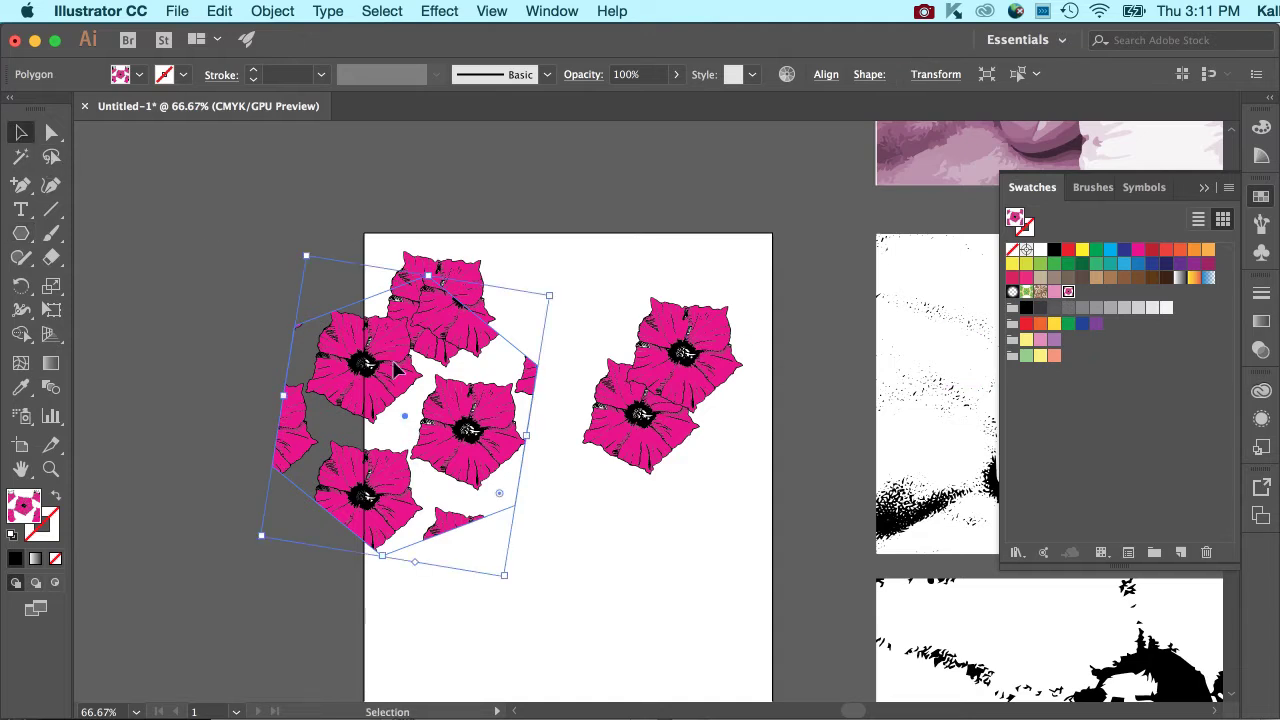
left_click_drag(458, 410, 278, 410)
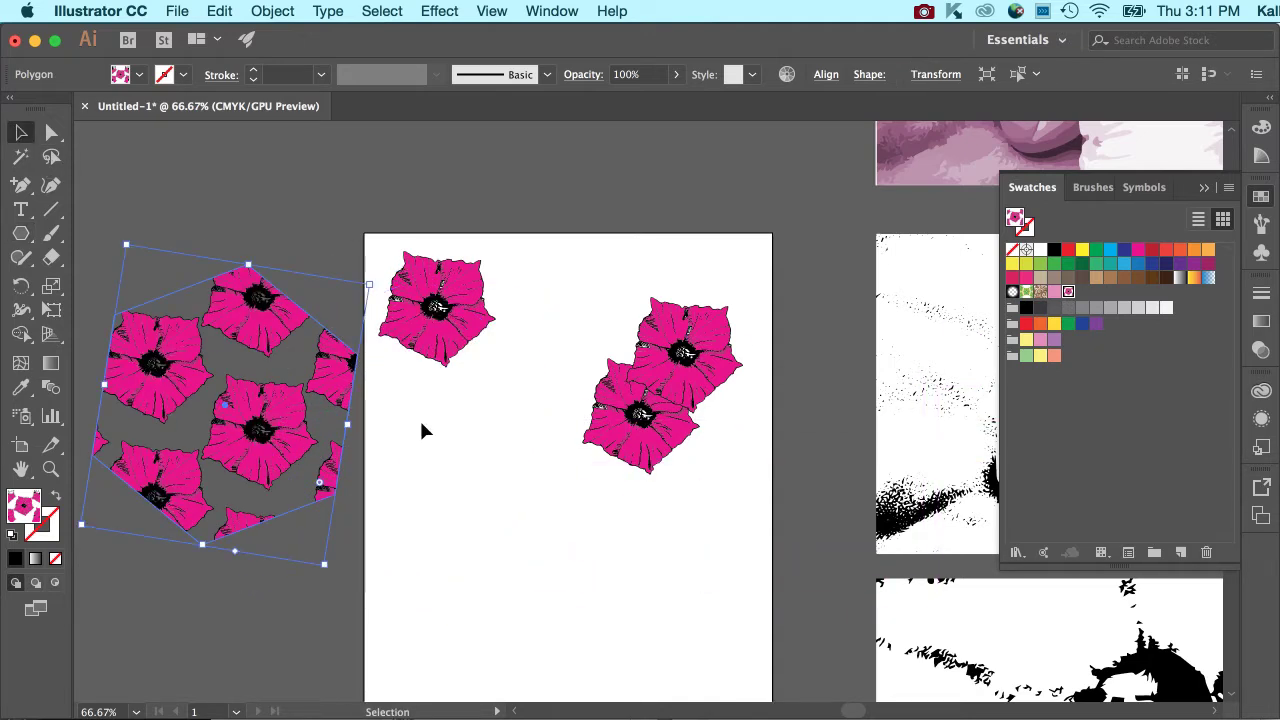
Duplicate the flower pattern swatch and open the copy for pattern editing.
left_click(1228, 190)
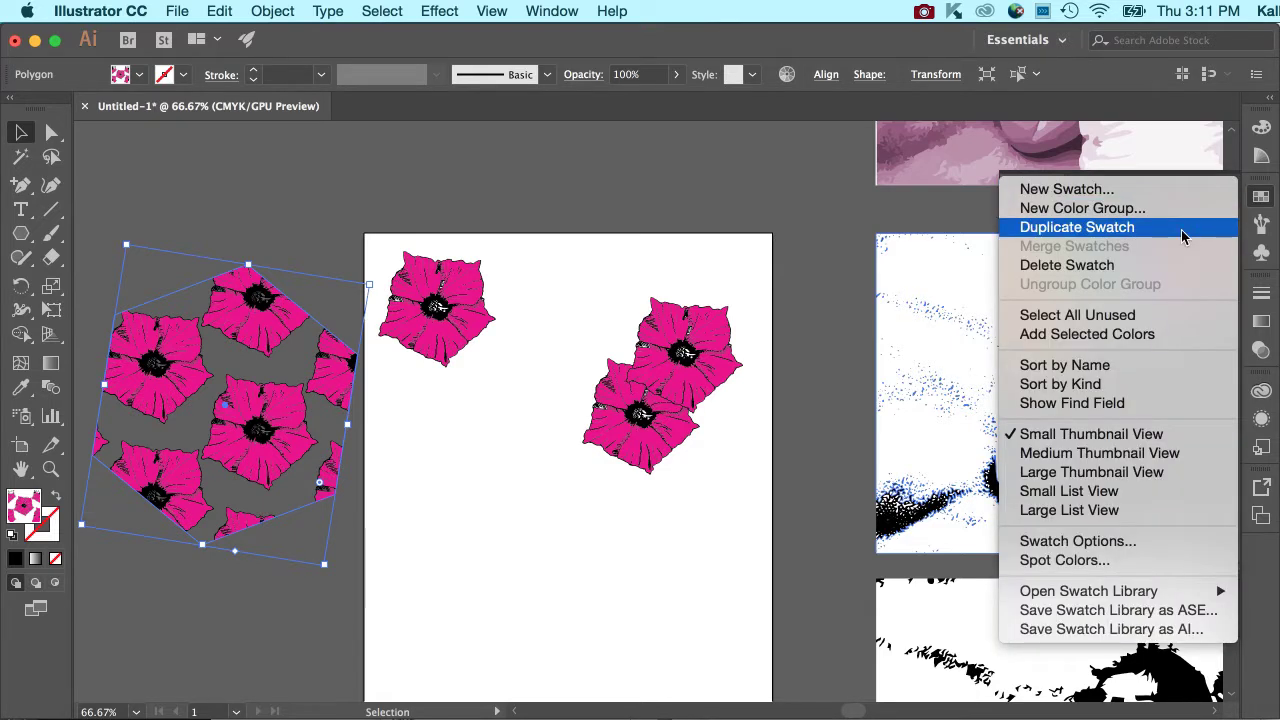
left_click(1181, 236)
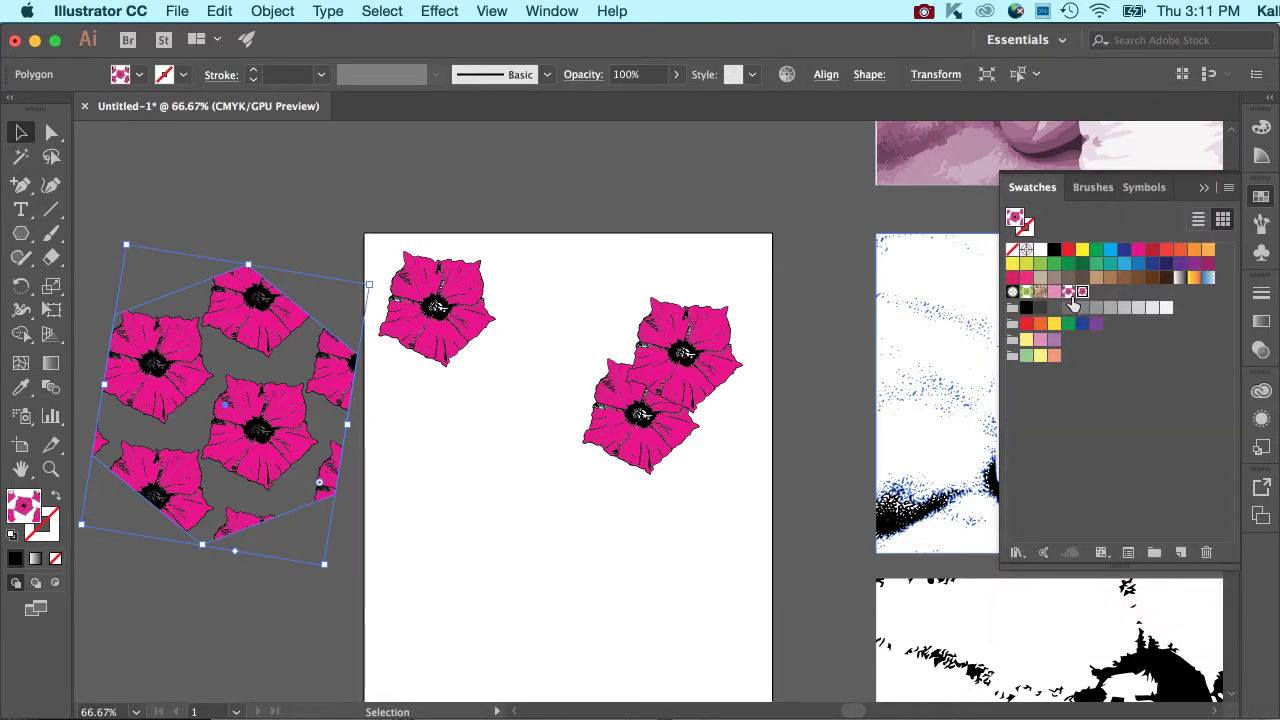
double_click(1080, 292)
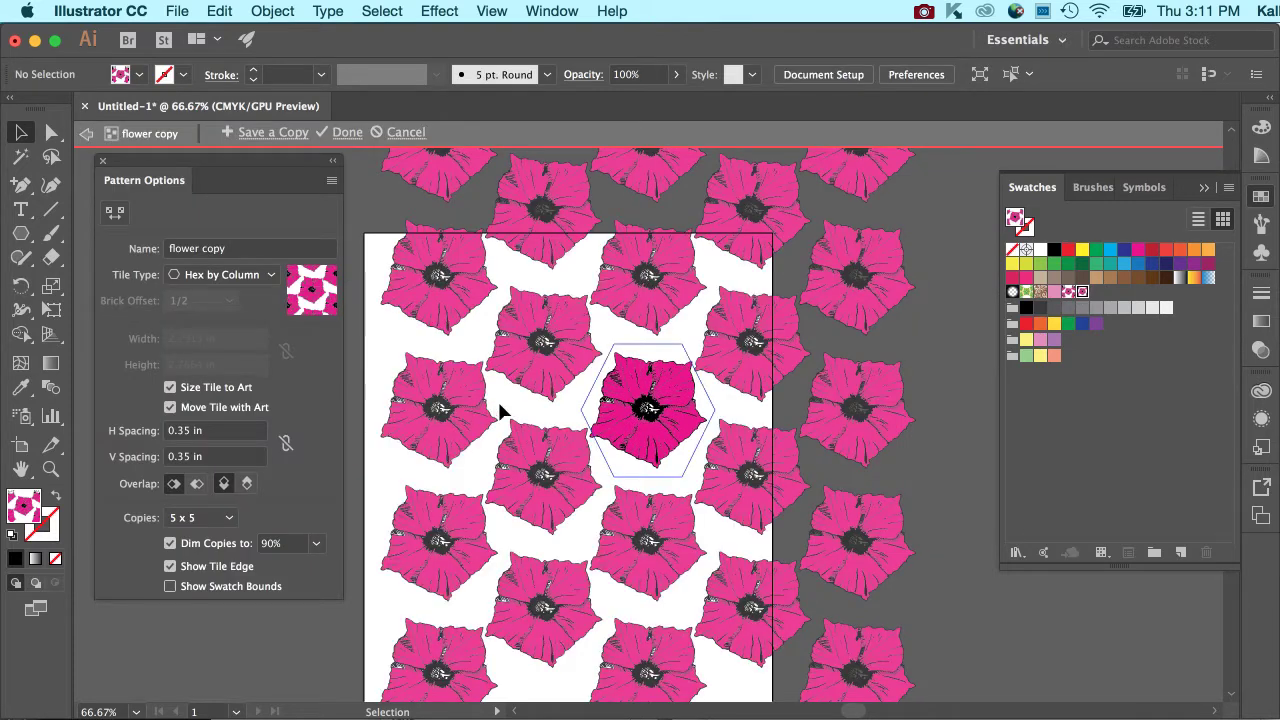
Scale down the flower in the pattern copy, turn off Size Tile to Art, and finish editing the pattern.
left_click(704, 399)
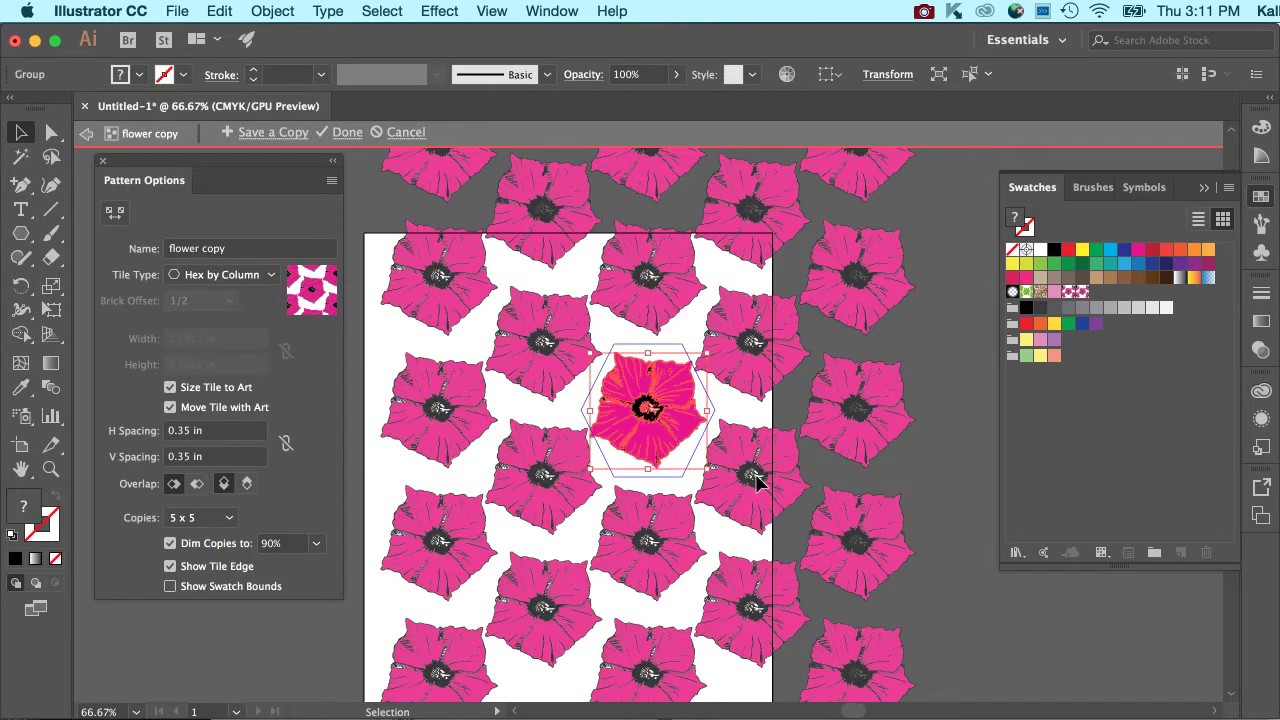
left_click_drag(705, 358, 661, 381)
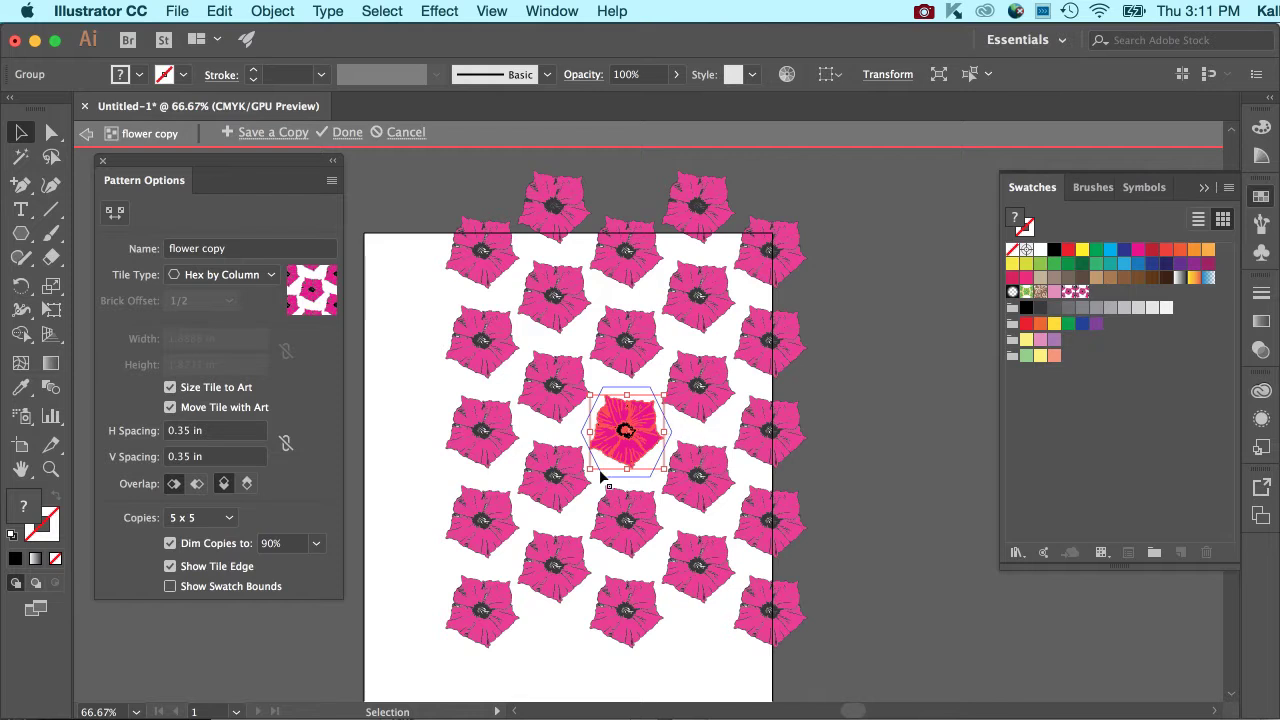
left_click(170, 387)
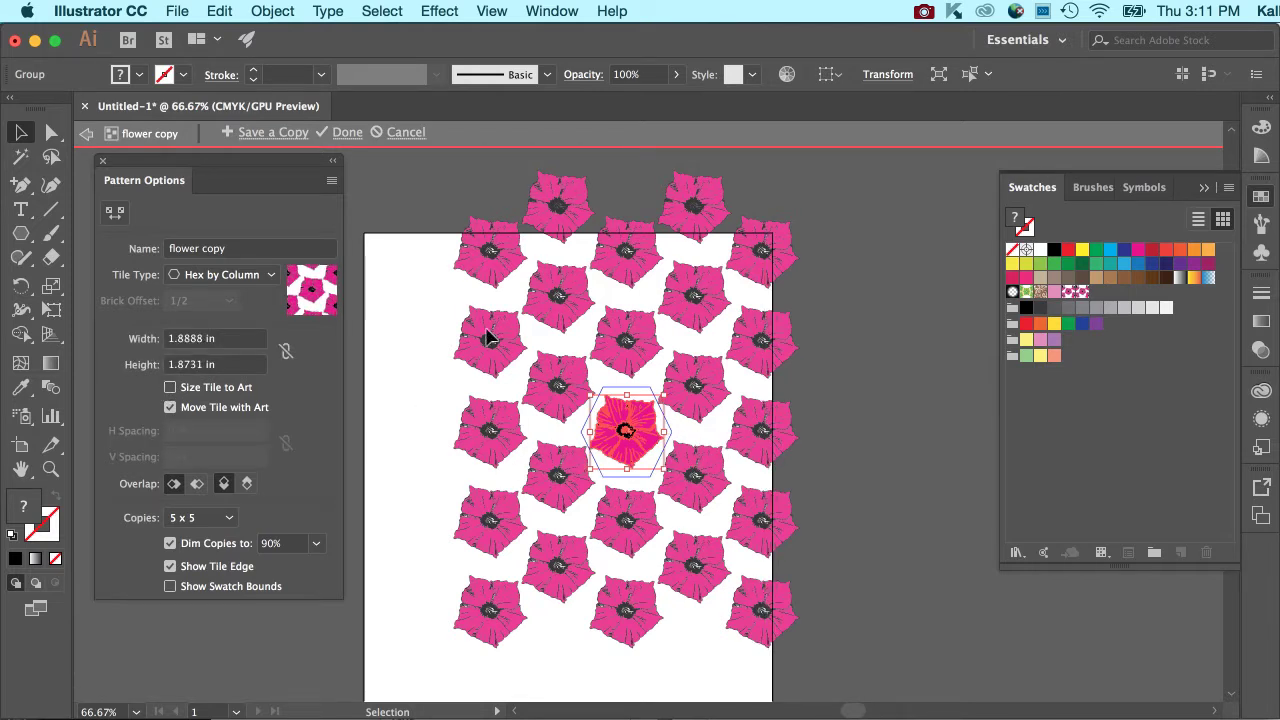
left_click(850, 387)
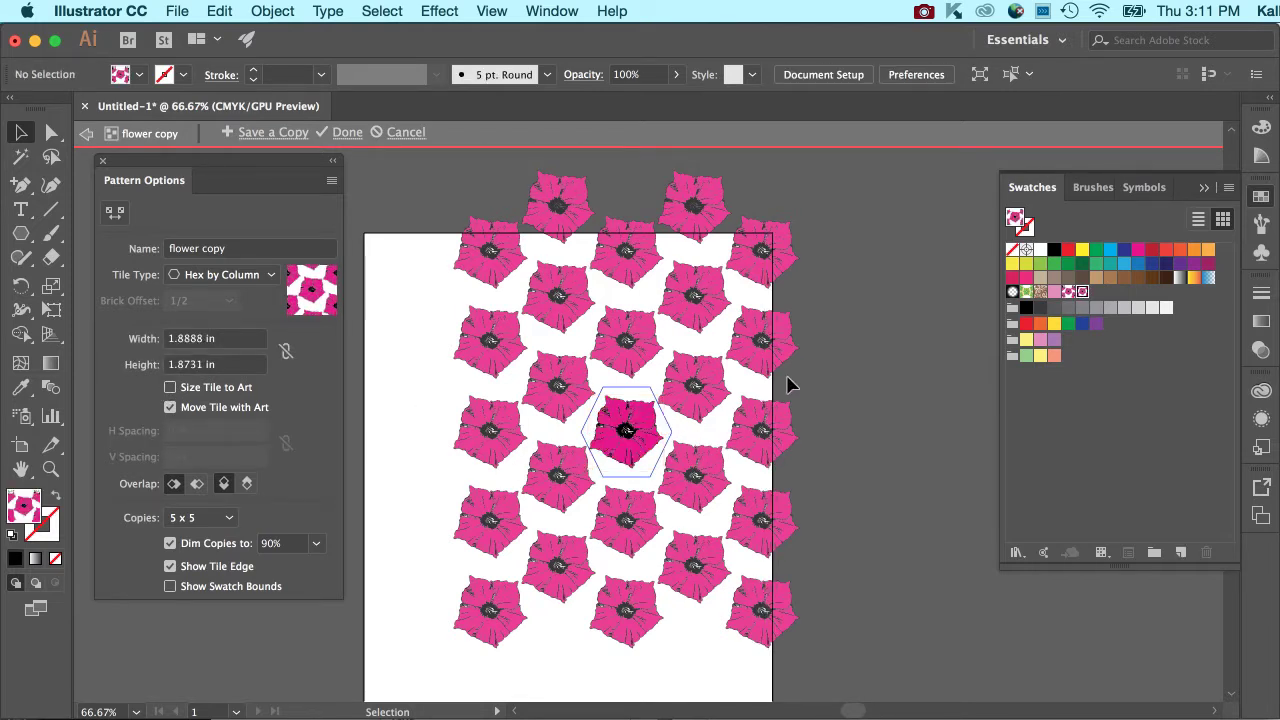
left_click(347, 132)
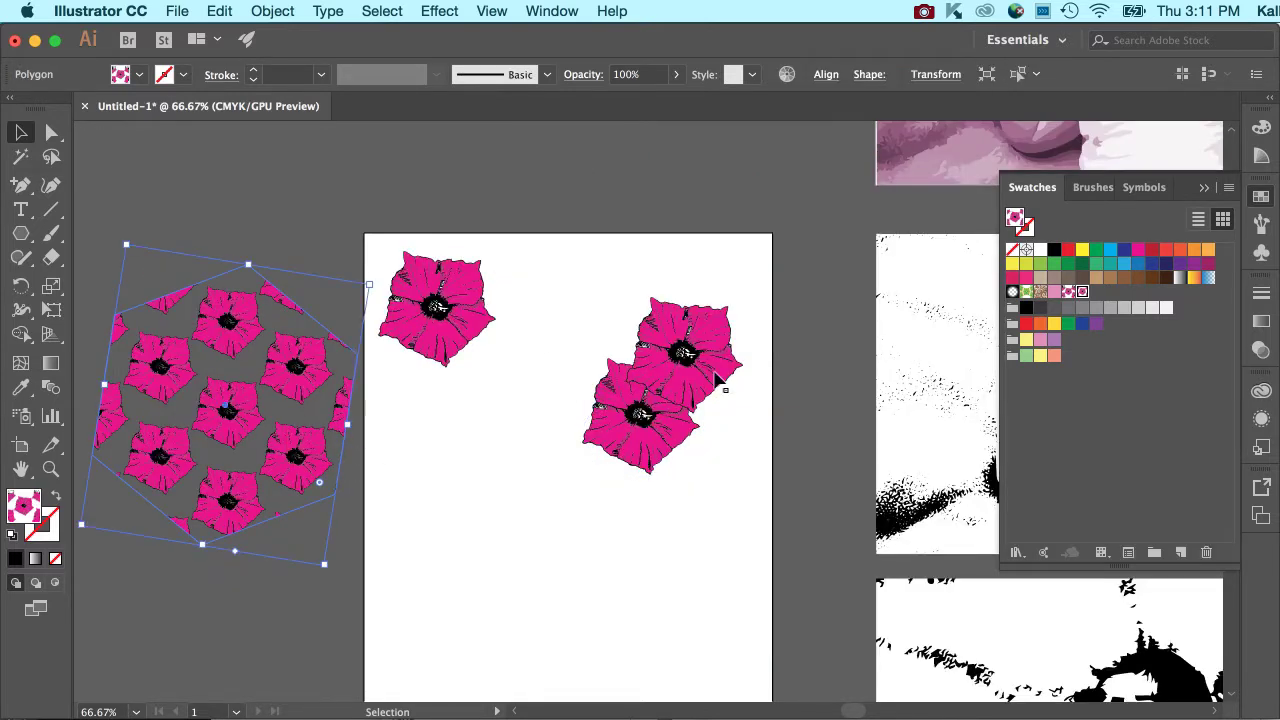
Compare the flower and flower copy swatches on the hexagon, leaving it filled with the original flower pattern.
left_click(1082, 292)
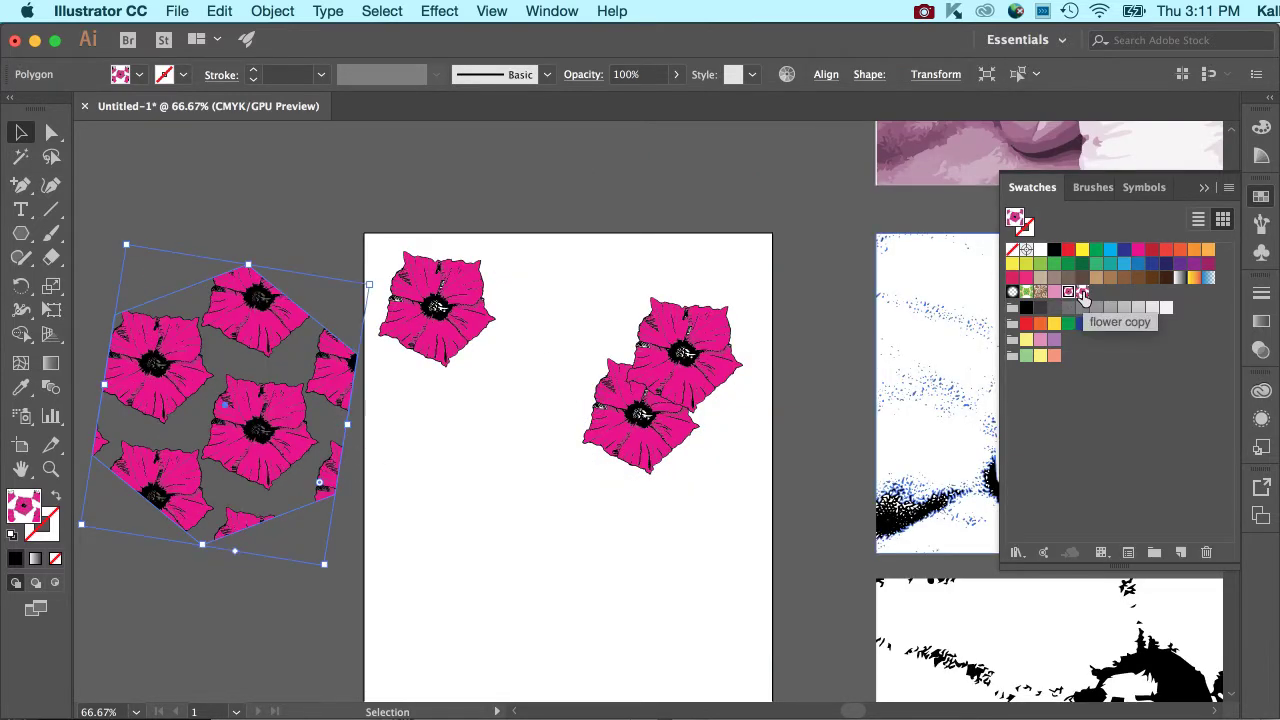
left_click(1068, 292)
left_click(1080, 293)
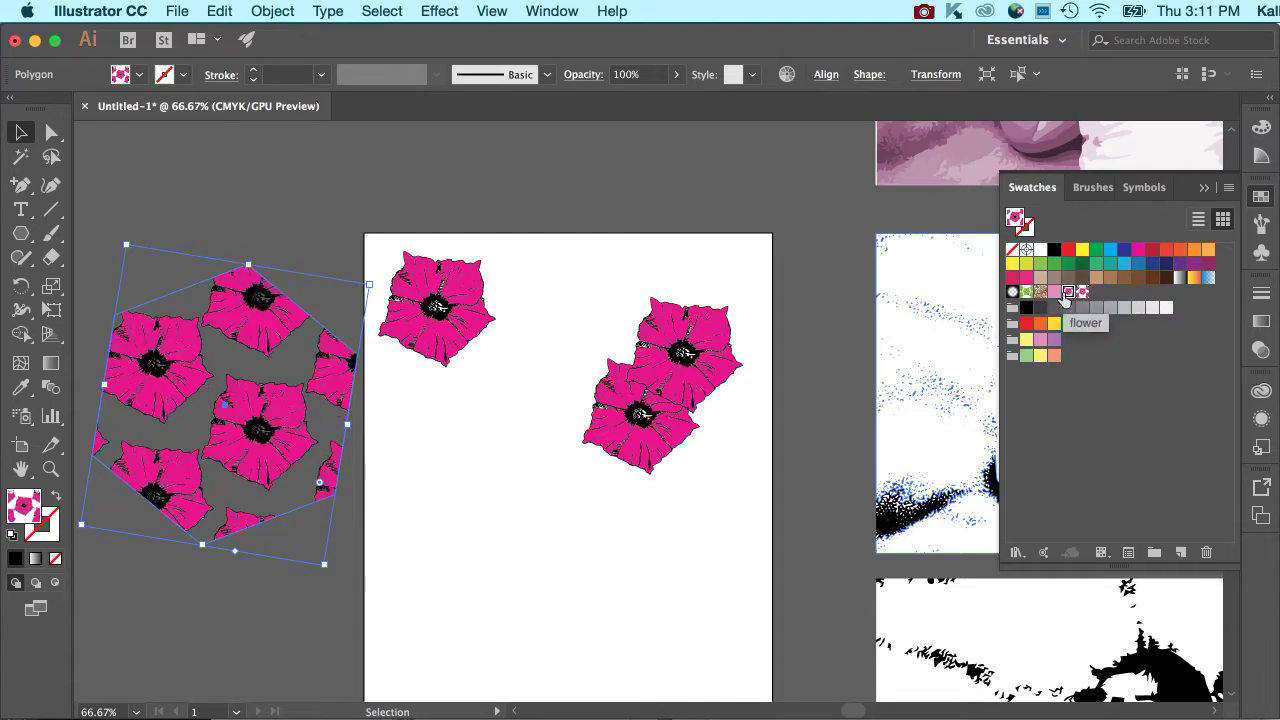
left_click(669, 272)
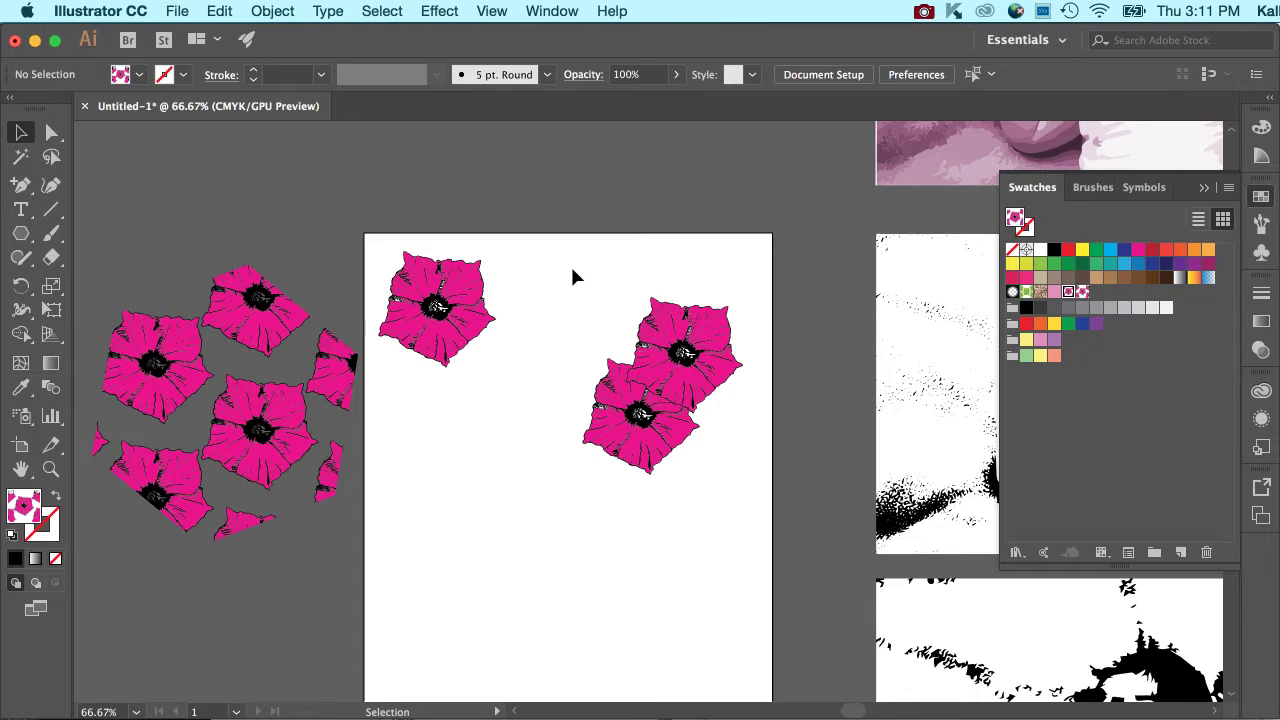
Try making a new Grid pattern from the group of two overlapping flowers.
left_click(772, 482)
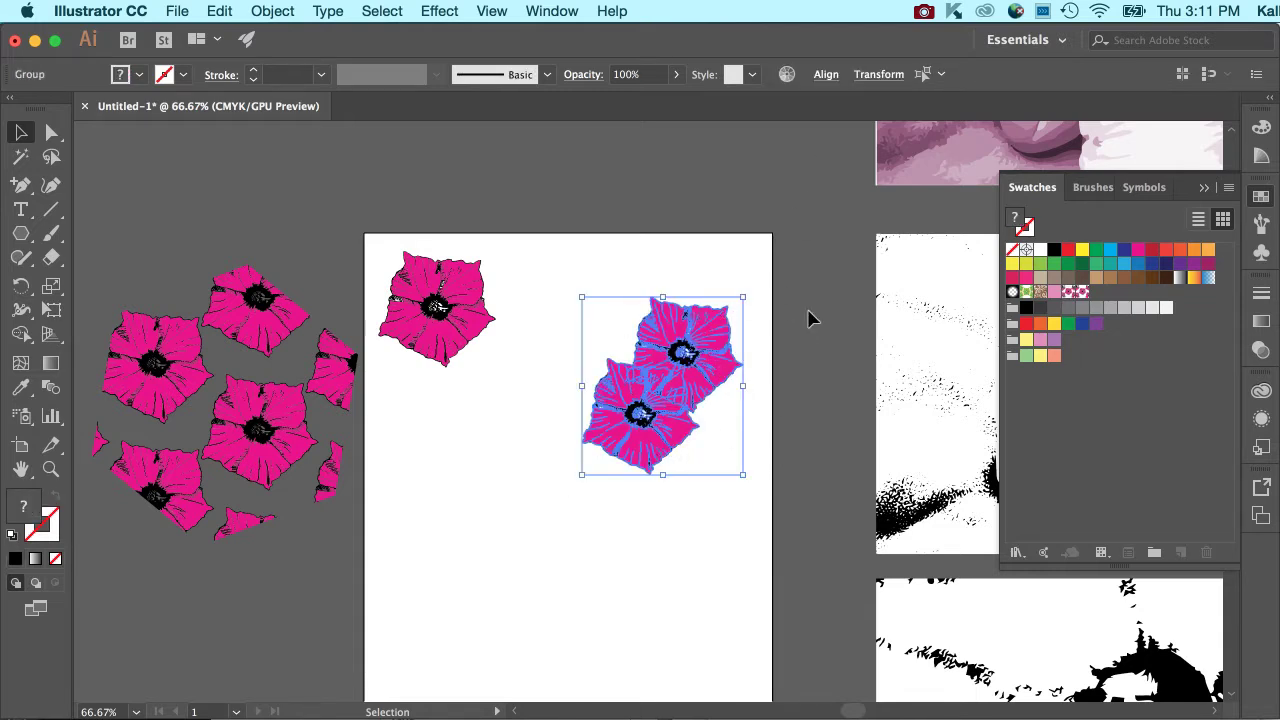
left_click(273, 11)
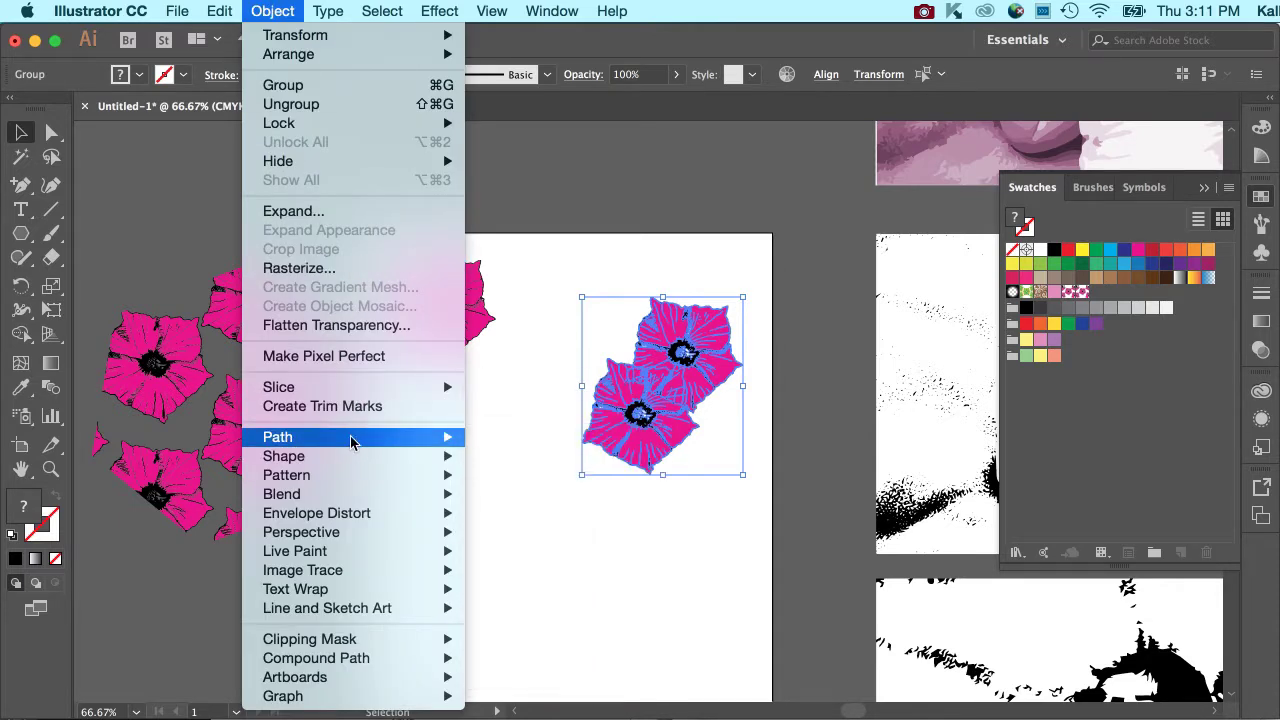
mouse_move(351, 476)
left_click(503, 474)
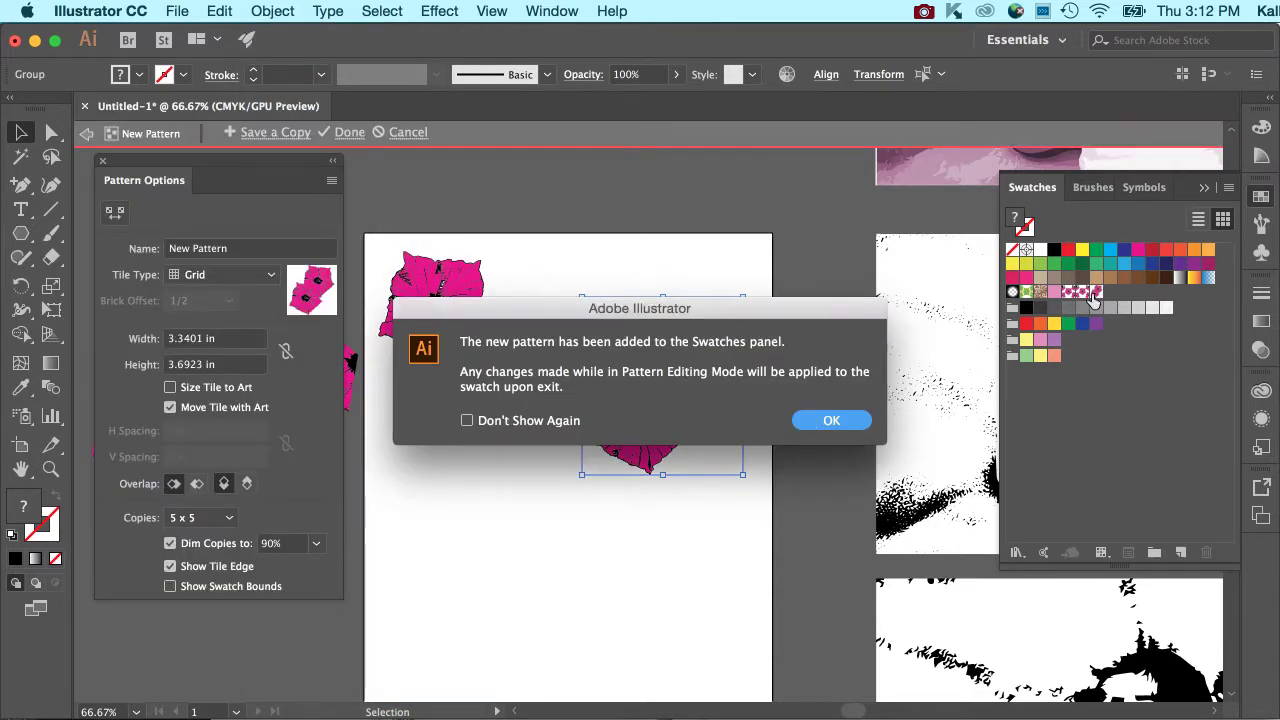
left_click(805, 420)
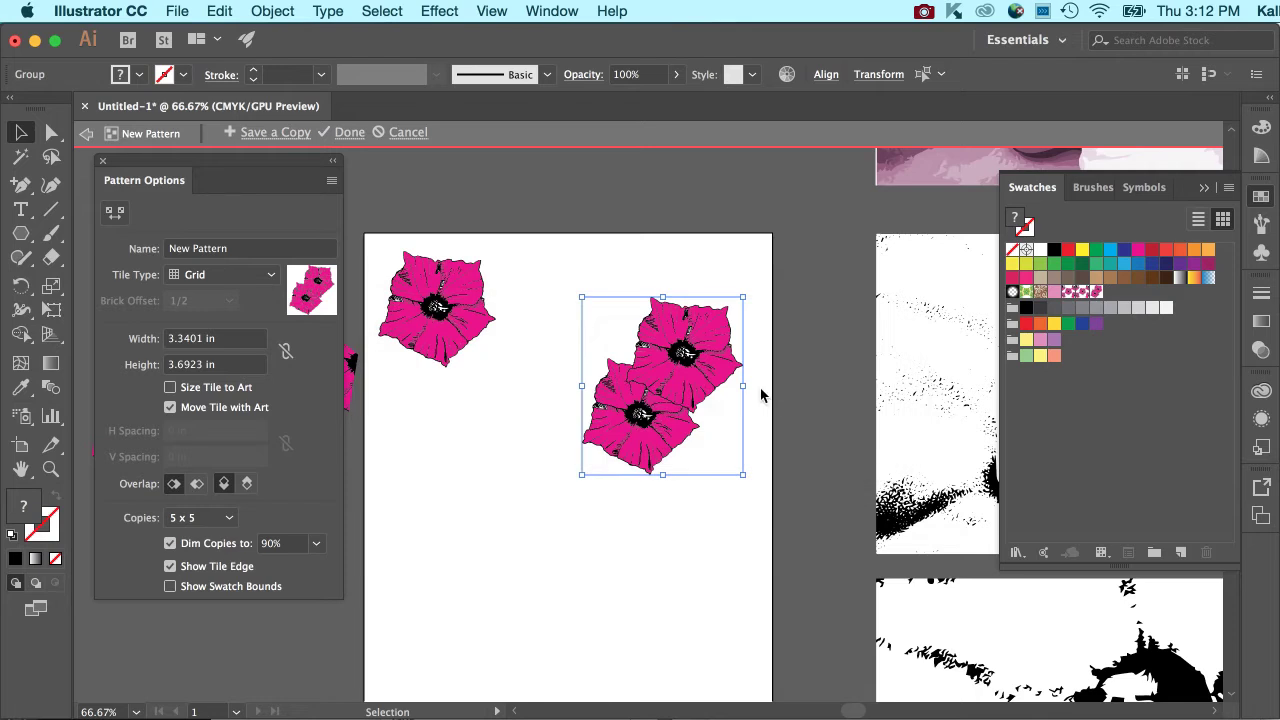
left_click(670, 250)
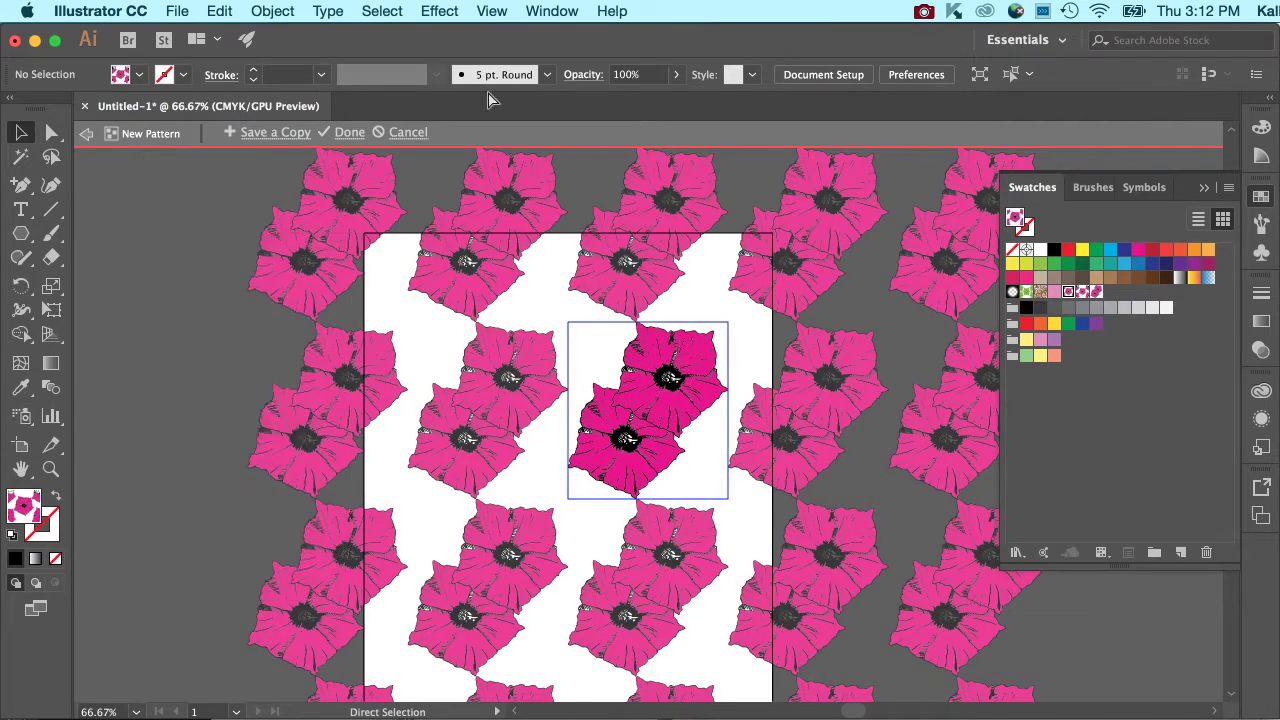
left_click(345, 132)
Delete the group of two overlapping flowers and move the patterned hexagon onto the artboard below the single flower.
left_click_drag(583, 266, 764, 478)
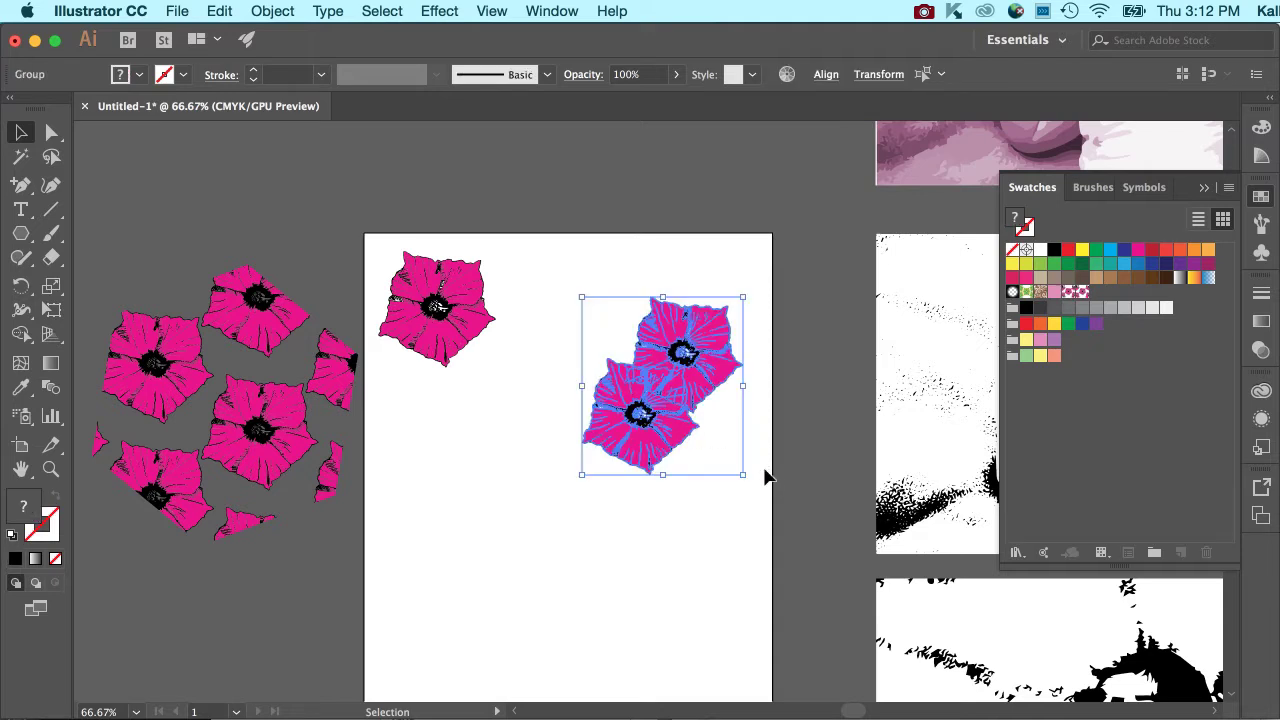
key("Delete")
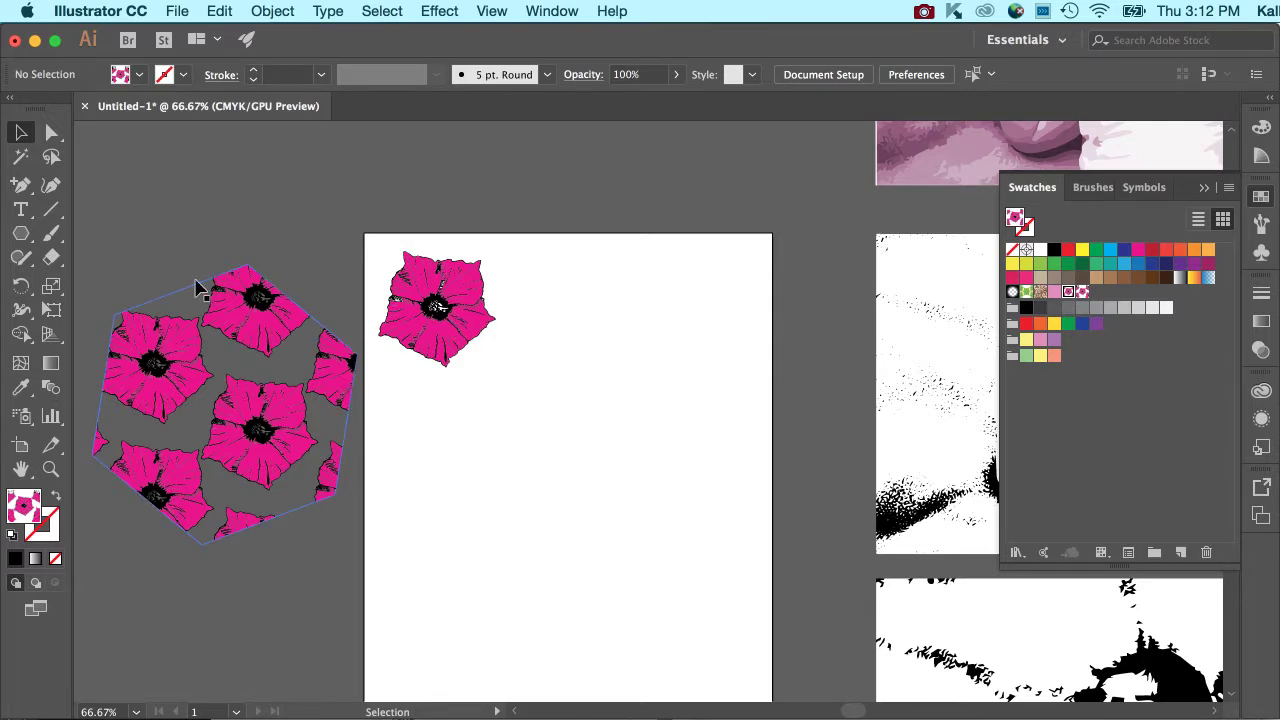
left_click_drag(246, 338, 606, 448)
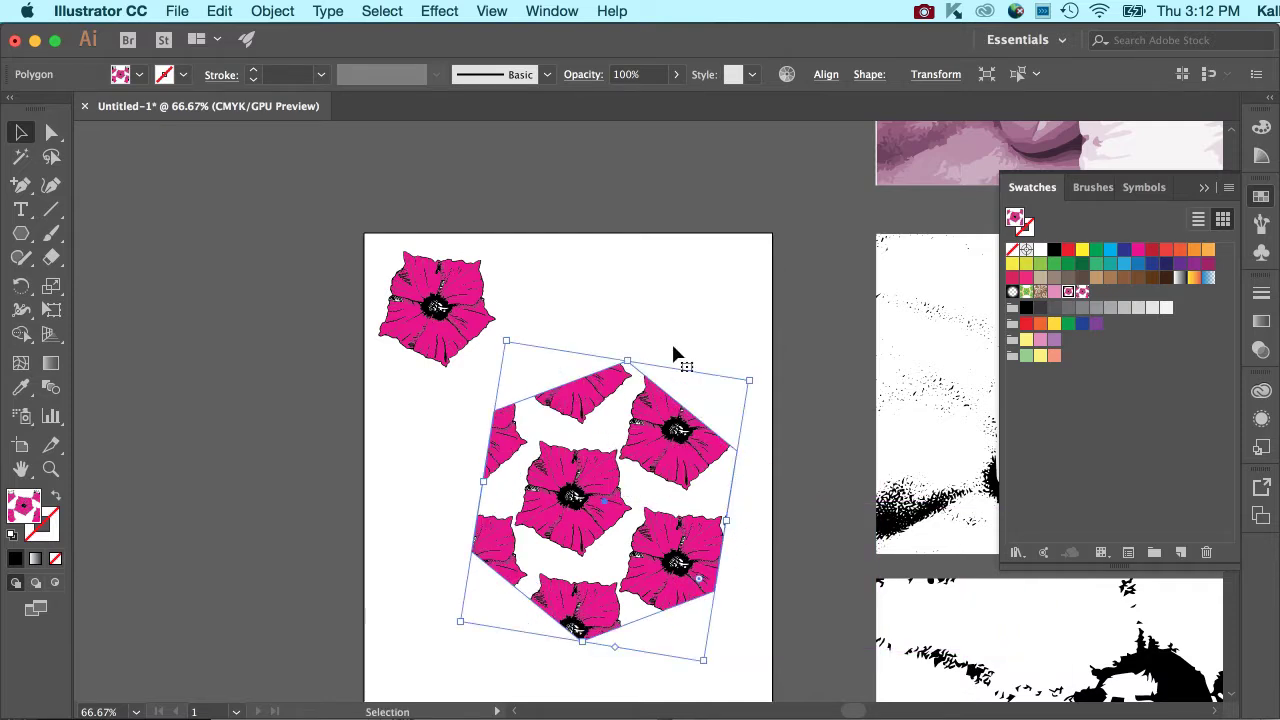
Show the layer contents and duplicate the flower-patterned polygon within Layer 1.
left_click(1261, 514)
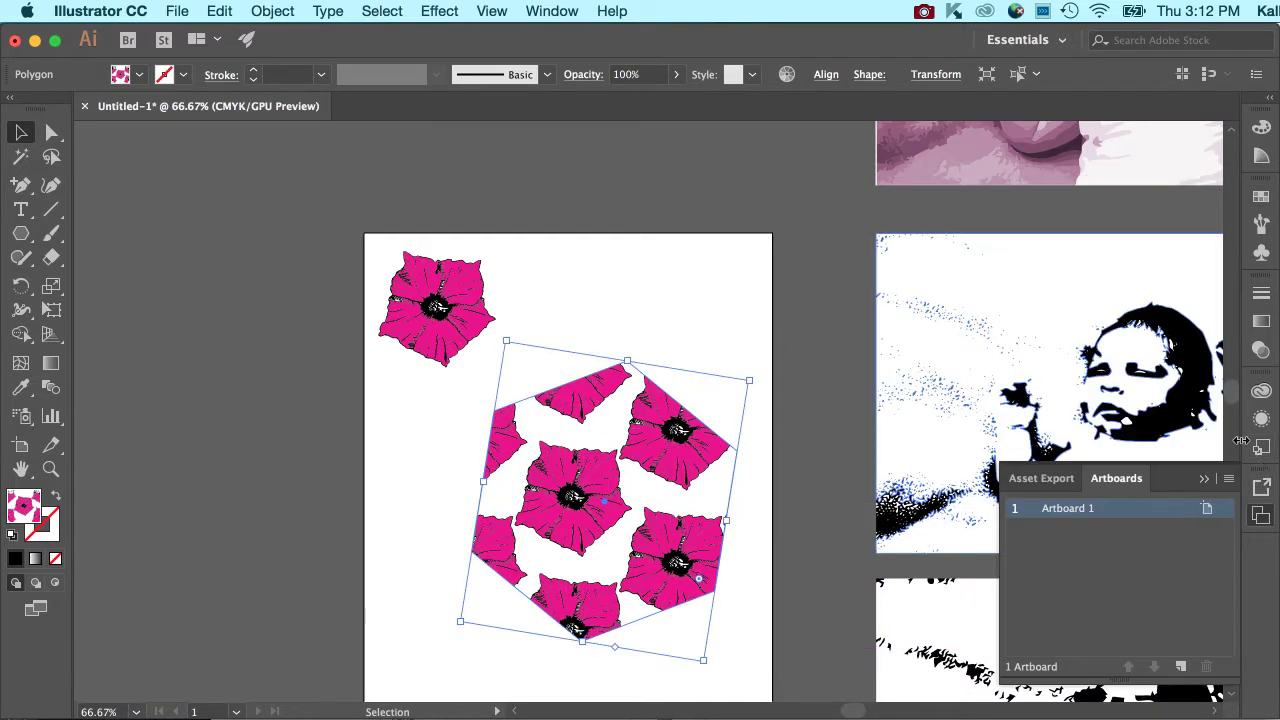
left_click(533, 8)
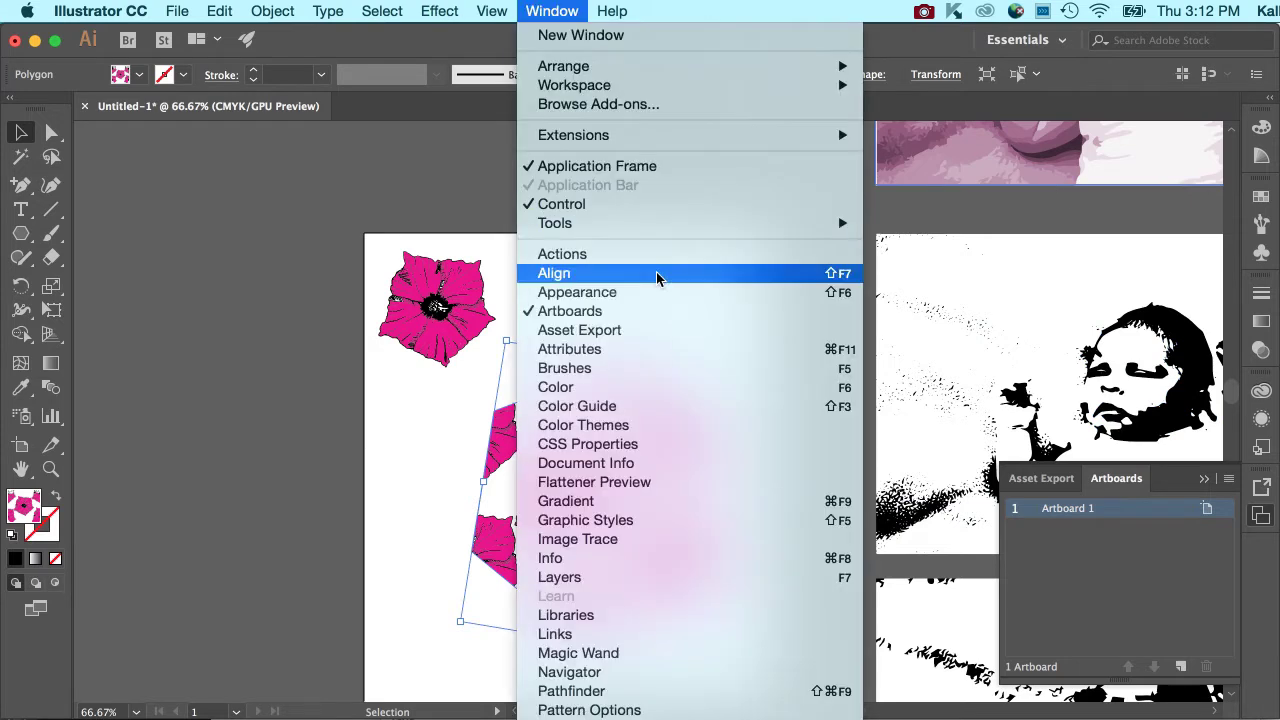
left_click(691, 568)
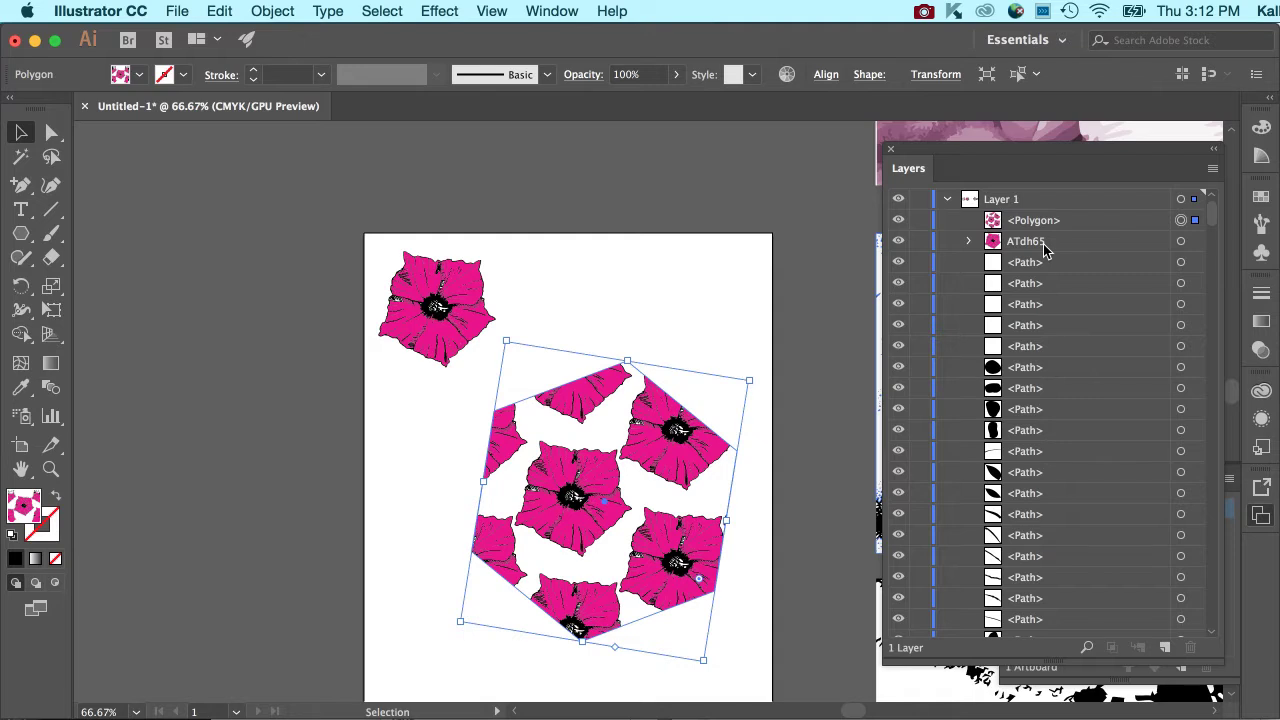
left_click(1030, 222)
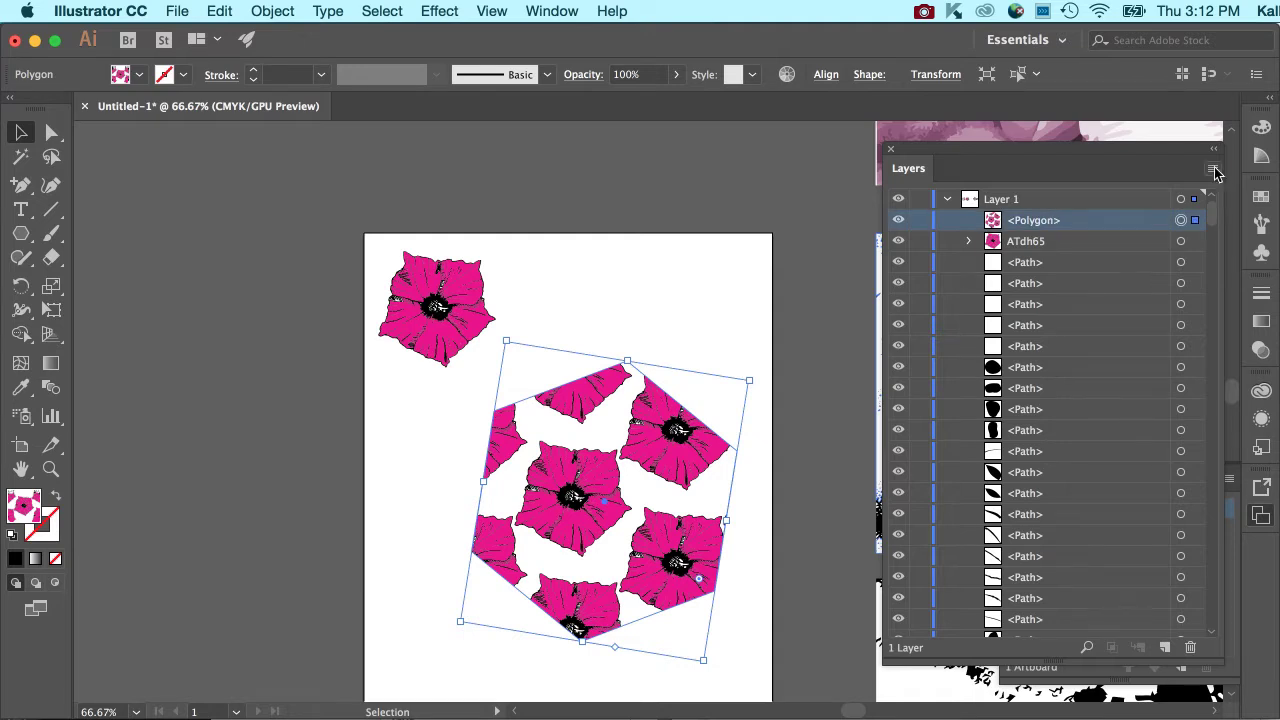
left_click(1213, 168)
left_click(1174, 215)
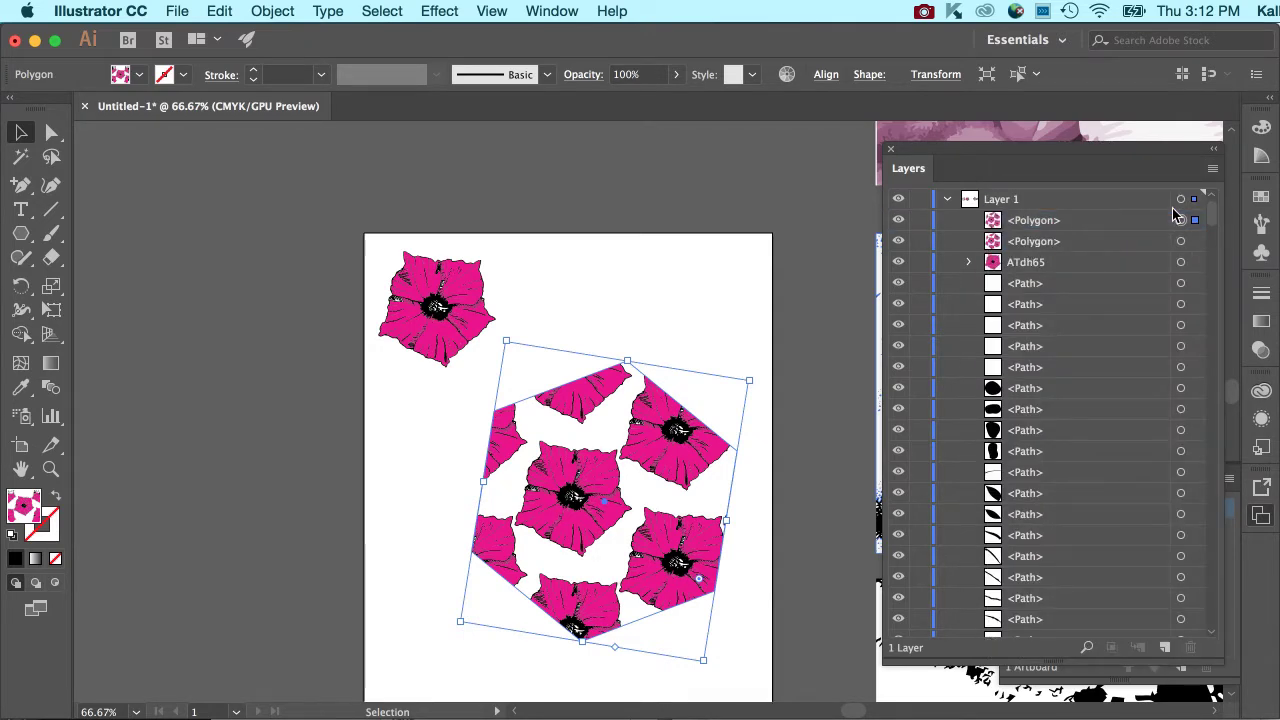
Fill the lower of the two stacked polygons with solid green as a background for the flower pattern.
left_click(1125, 243)
left_click(1181, 242)
left_click_drag(927, 149, 911, 421)
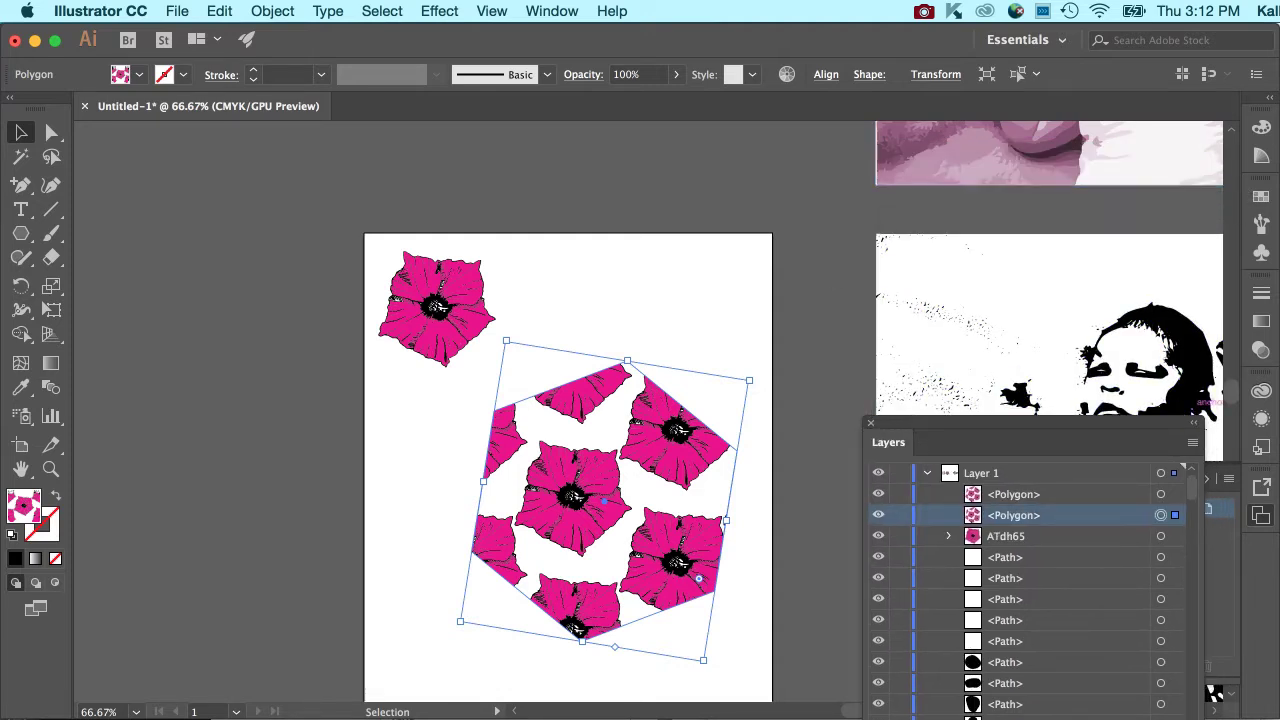
left_click(1261, 199)
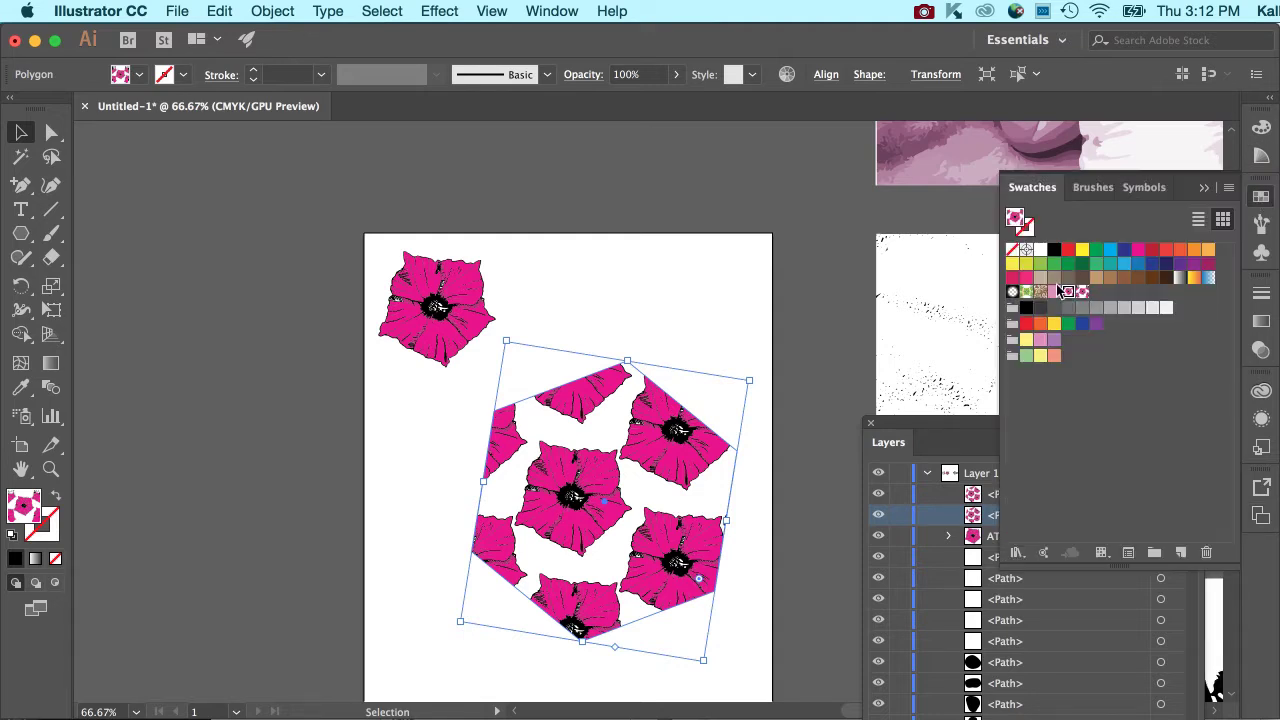
left_click(1055, 265)
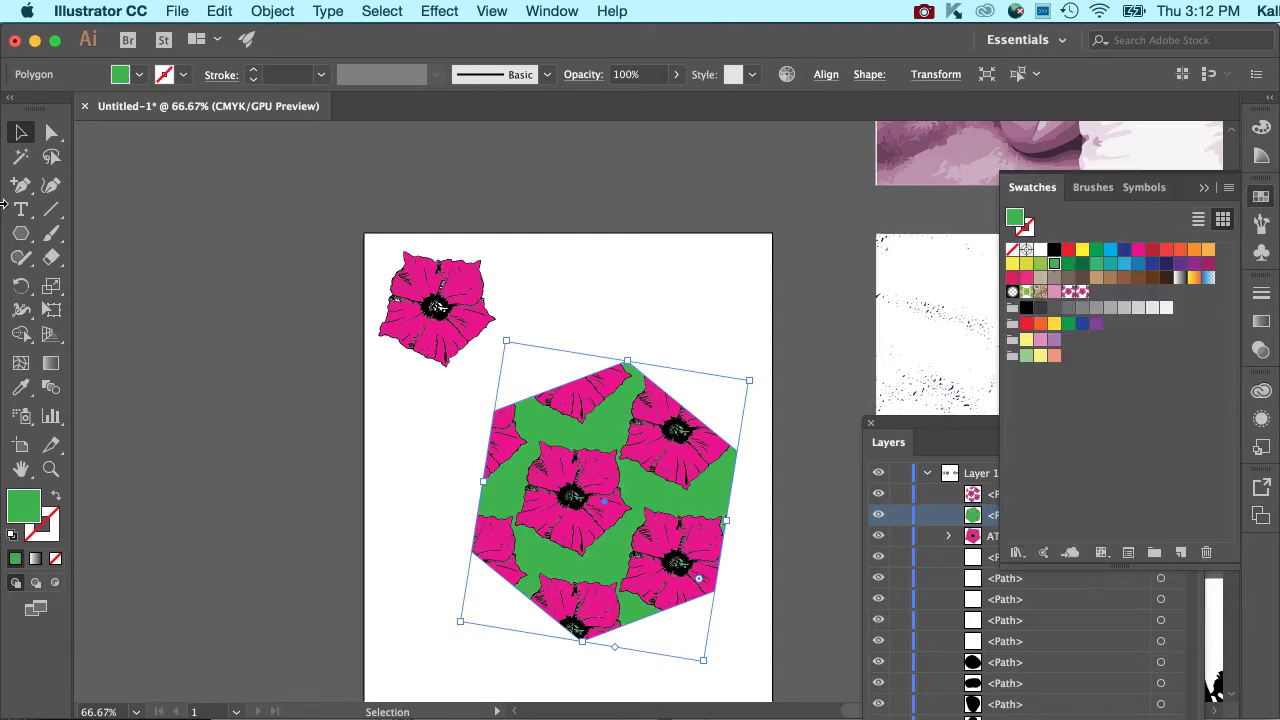
left_click(449, 194)
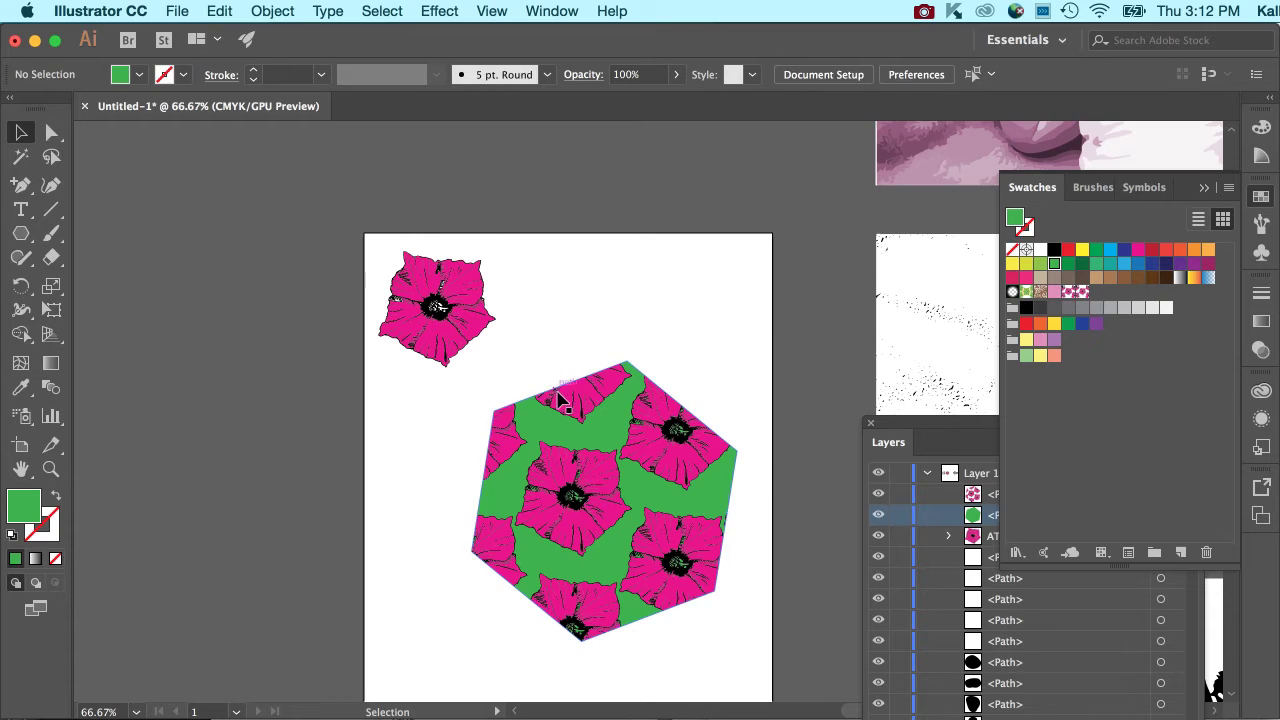